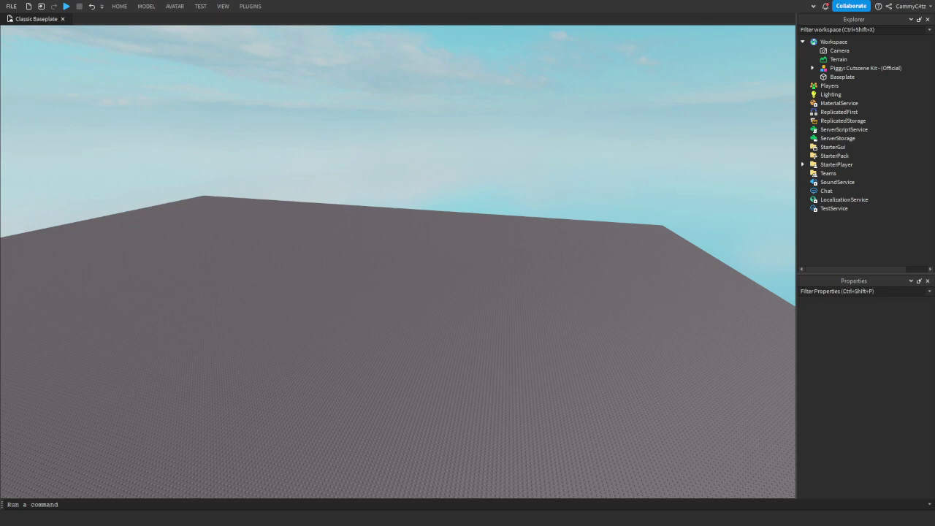
- Move the Piggy: Cutscene Kit's ReplicatedStorage model into the ReplicatedStorage service and ungroup it there
{"action": "right_click_drag", "start_coordinate": [398, 219], "coordinate": [423, 256]}
{"action": "key", "text": "w"}
{"action": "key", "text": "a"}
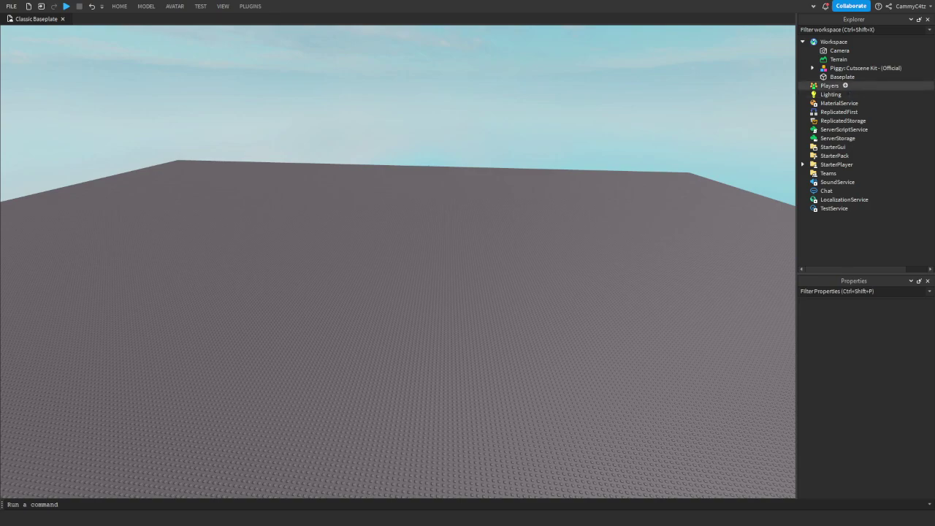
{"action": "left_click", "coordinate": [812, 68]}
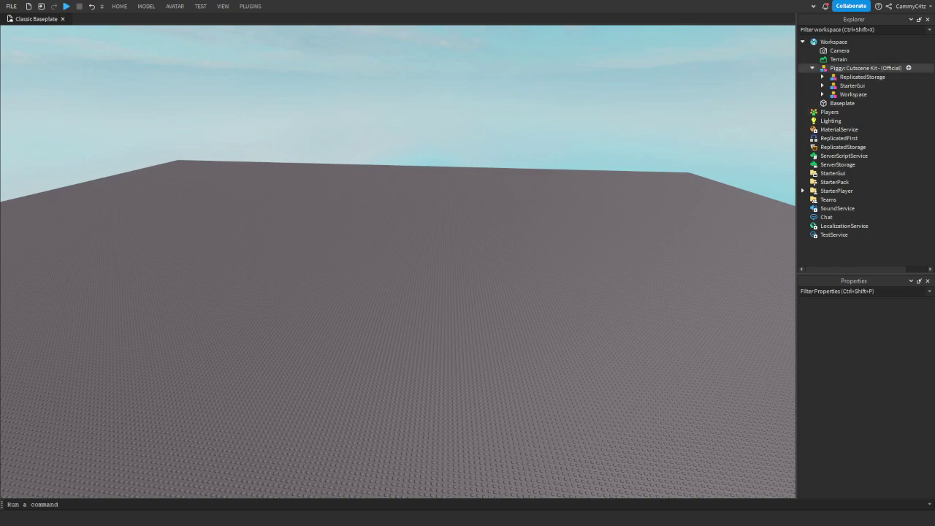
{"action": "left_click", "coordinate": [863, 76]}
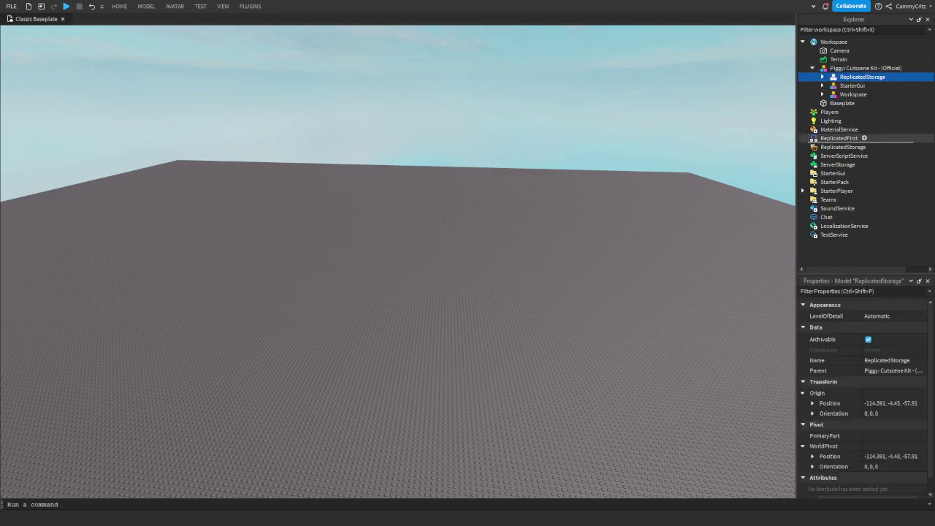
{"action": "left_click_drag", "start_coordinate": [840, 138], "coordinate": [848, 147]}
{"action": "key", "text": "ctrl+u"}
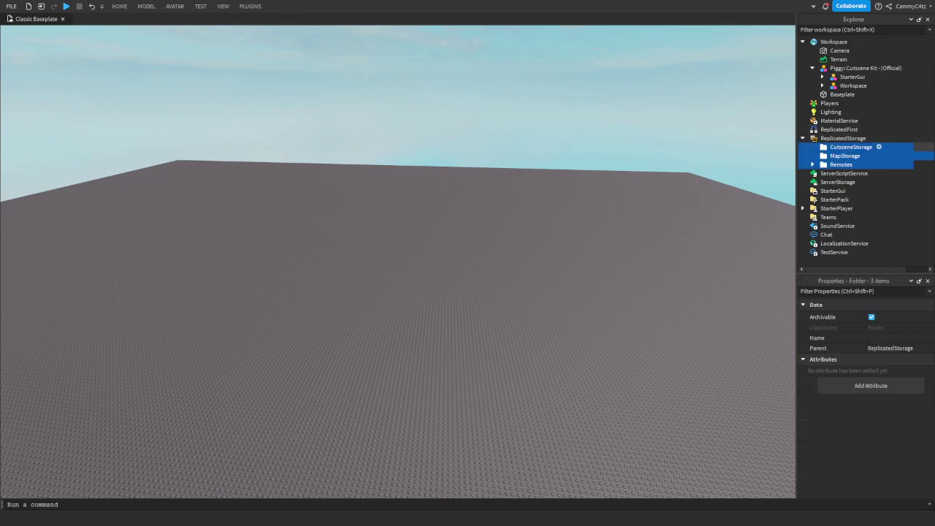
- Move the kit's StarterGui and Workspace models into their matching services, ungrouping each, and delete the emptied kit model
{"action": "left_click_drag", "start_coordinate": [852, 77], "coordinate": [840, 191]}
{"action": "key", "text": "ctrl+u"}
{"action": "left_click_drag", "start_coordinate": [852, 77], "coordinate": [844, 42]}
{"action": "key", "text": "ctrl+u"}
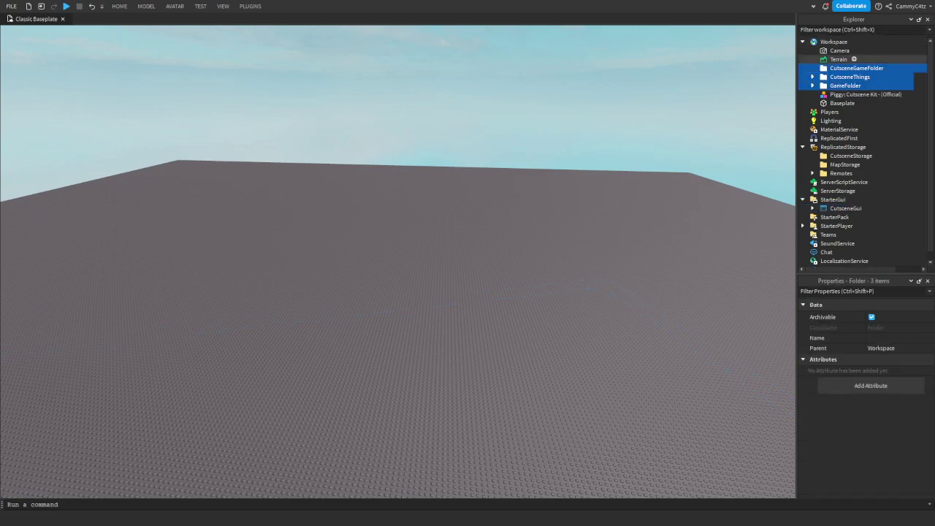
{"action": "left_click", "coordinate": [862, 94]}
{"action": "key", "text": "Delete"}
- Open the Intro script in the CutsceneFrameworks folder of CutsceneGui
{"action": "right_click_drag", "start_coordinate": [555, 219], "coordinate": [541, 269]}
{"action": "left_click", "coordinate": [812, 199]}
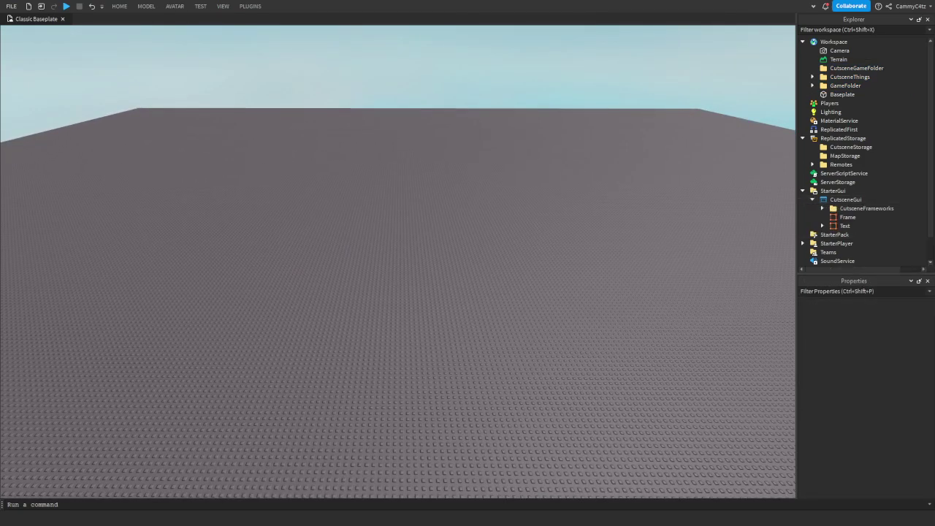
{"action": "left_click", "coordinate": [822, 209]}
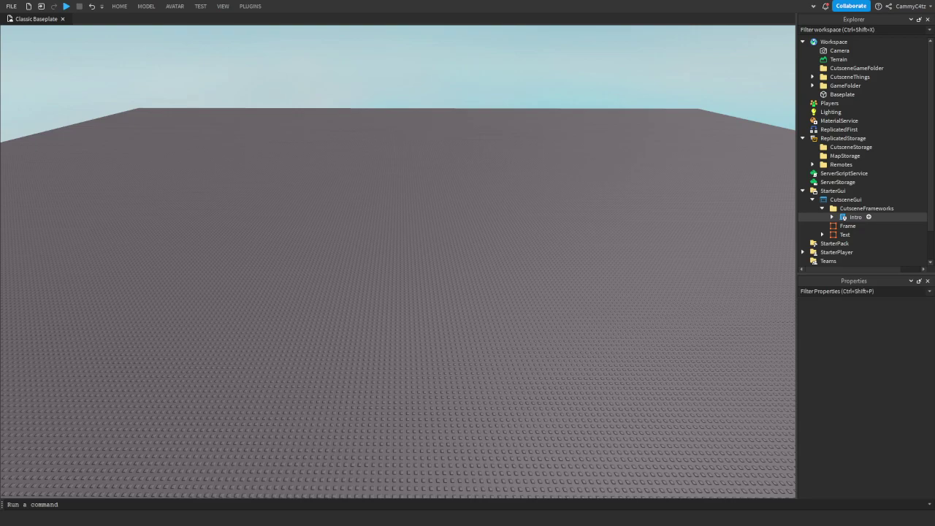
{"action": "double_click", "coordinate": [855, 217]}
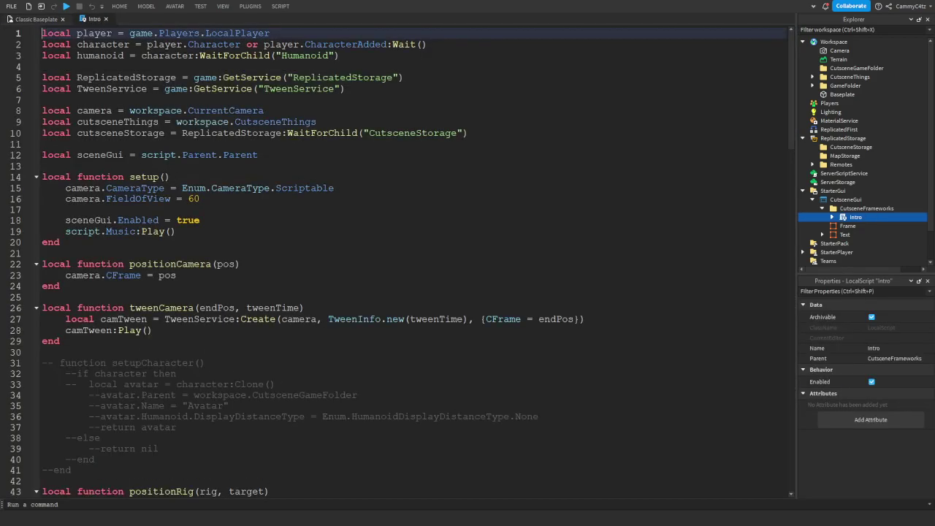
- Copy the sceneGui.Frame tween line with BackgroundTransparency = 1 and paste it on a new line just before the AvatarCam2 tweenCamera call
{"action": "scroll", "coordinate": [413, 263], "scroll_direction": "down", "scroll_amount": 3}
{"action": "scroll", "coordinate": [413, 264], "scroll_direction": "down", "scroll_amount": 20}
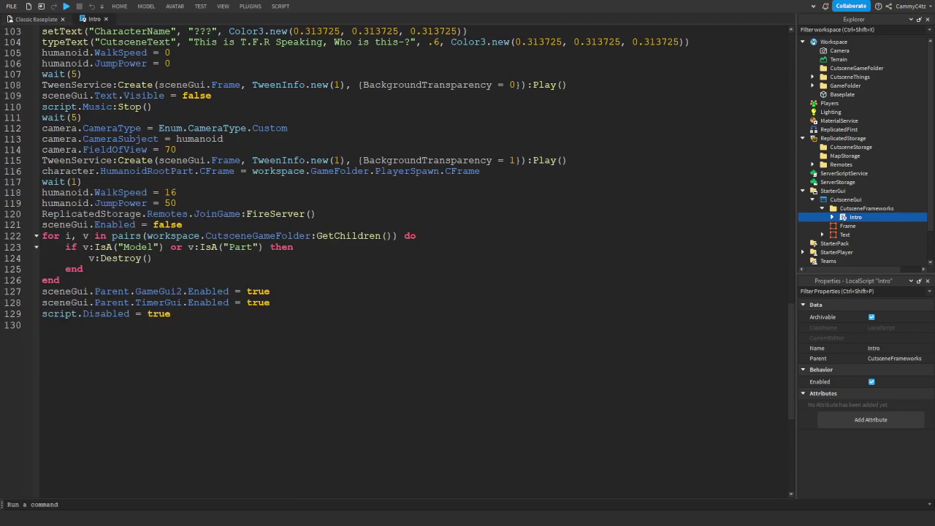
{"action": "scroll", "coordinate": [412, 263], "scroll_direction": "up", "scroll_amount": 2}
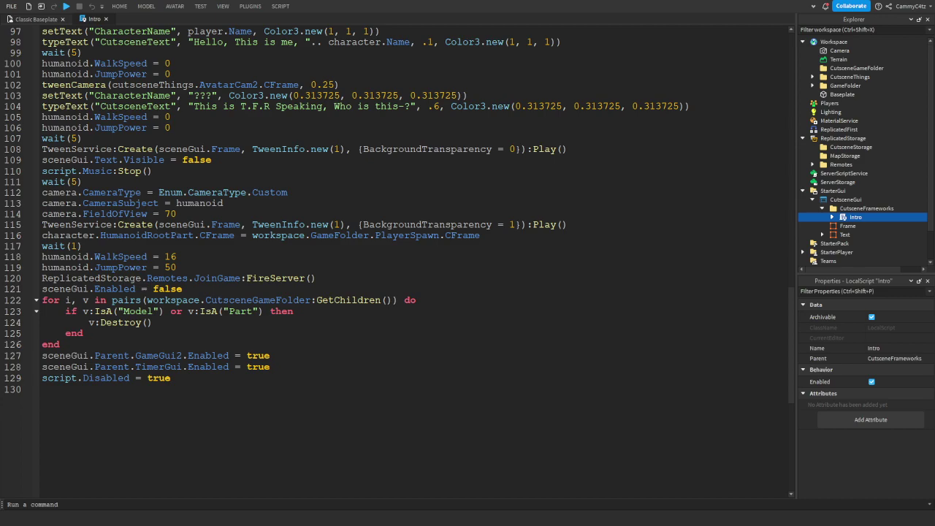
{"action": "left_click_drag", "start_coordinate": [42, 225], "coordinate": [568, 224]}
{"action": "key", "text": "ctrl+c"}
{"action": "scroll", "coordinate": [409, 256], "scroll_direction": "up", "scroll_amount": 2}
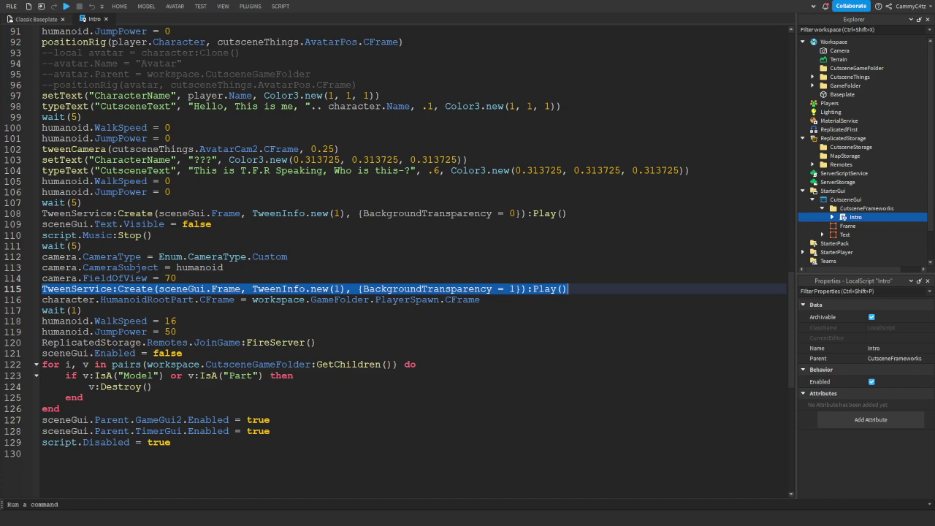
{"action": "scroll", "coordinate": [409, 263], "scroll_direction": "up", "scroll_amount": 6}
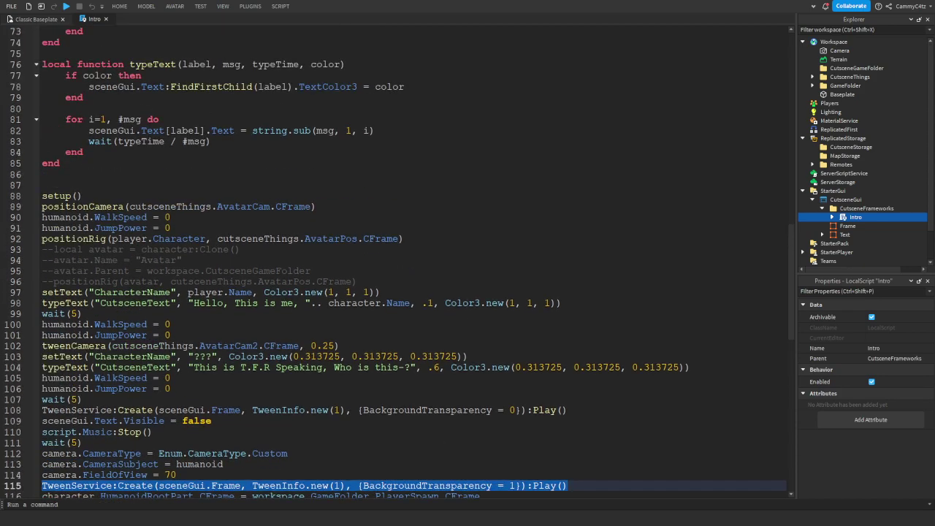
{"action": "scroll", "coordinate": [410, 263], "scroll_direction": "down", "scroll_amount": 2}
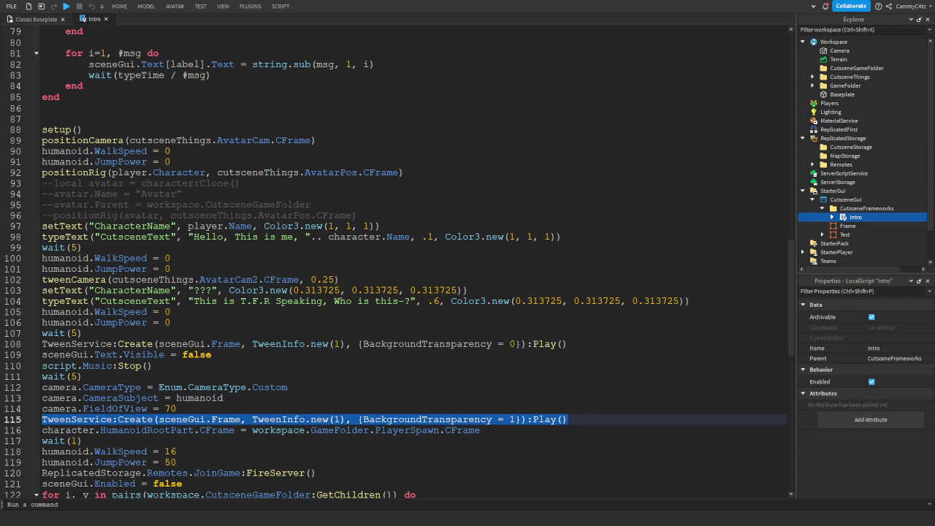
{"action": "left_click", "coordinate": [83, 248]}
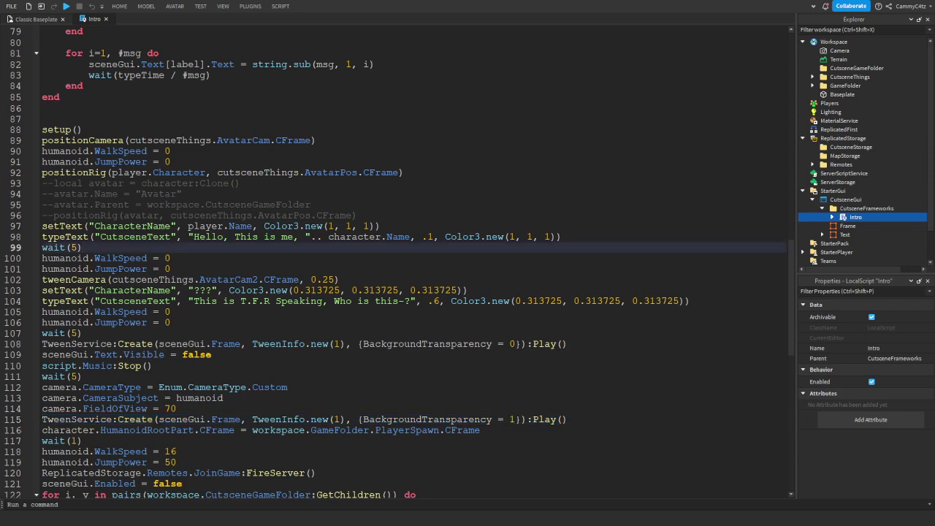
{"action": "left_click", "coordinate": [171, 269]}
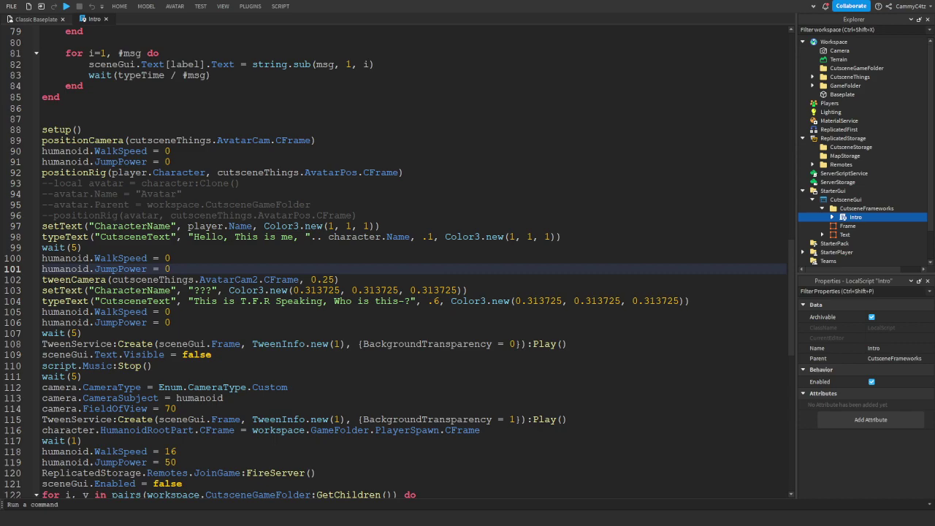
{"action": "key", "text": "Return"}
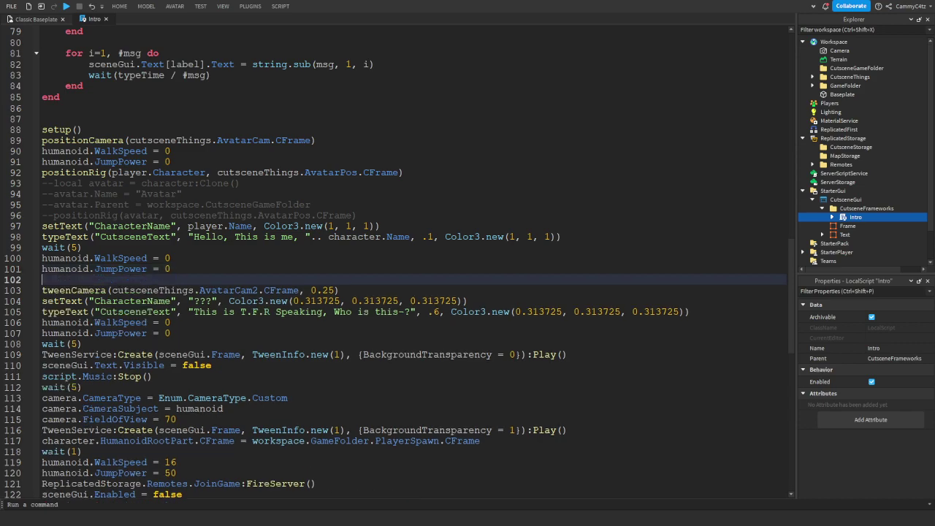
{"action": "key", "text": "ctrl+v"}
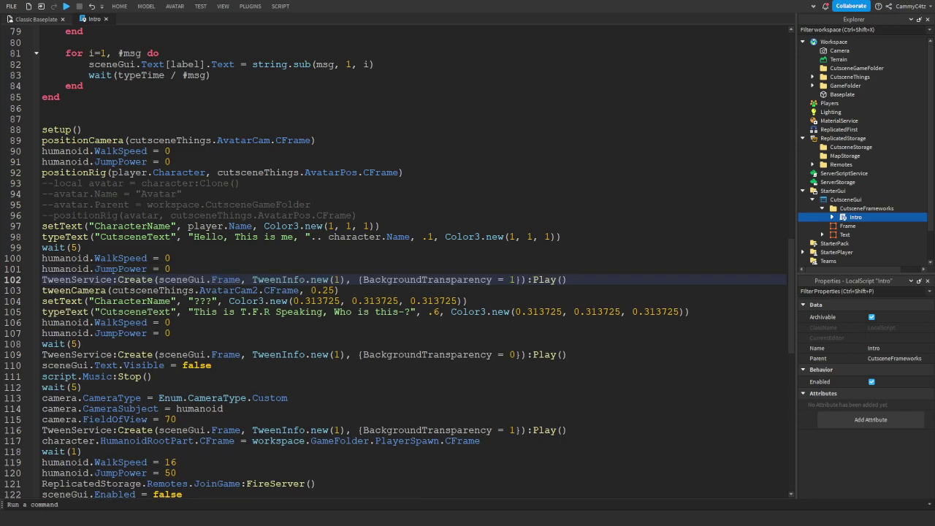
- Set the pasted tween's BackgroundTransparency to 0 and add wait(3) on the line below it
{"action": "left_click", "coordinate": [515, 280]}
{"action": "key", "text": "BackSpace"}
{"action": "type", "text": "0"}
{"action": "key", "text": "End"}
{"action": "key", "text": "Return"}
{"action": "type", "text": "wait"}
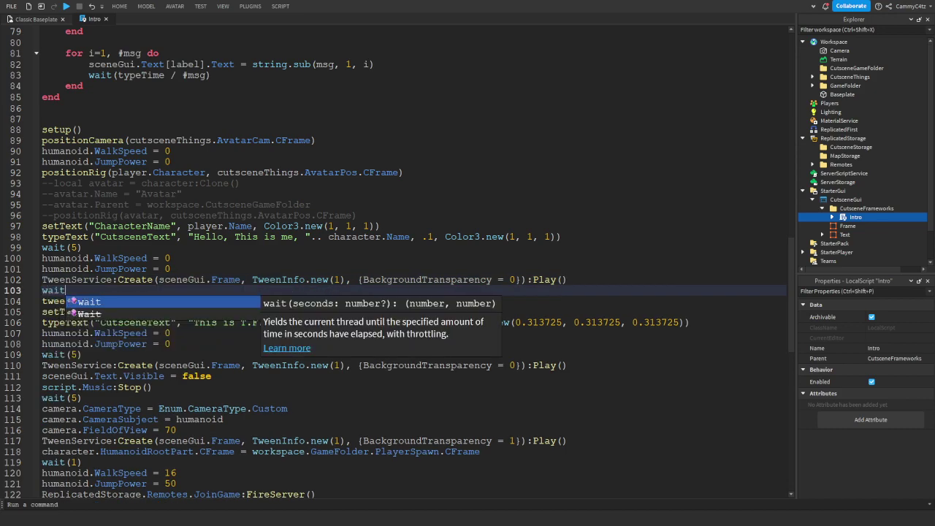
{"action": "type", "text": "("}
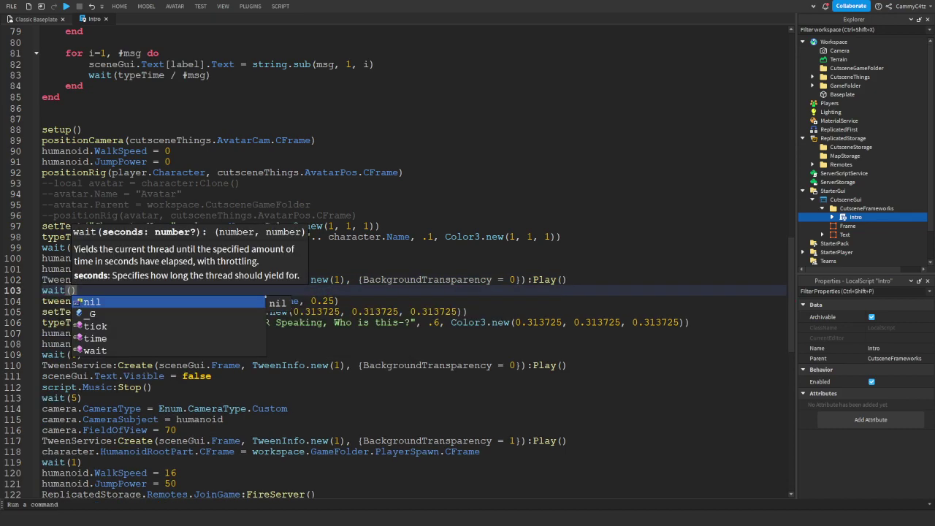
{"action": "type", "text": "3"}
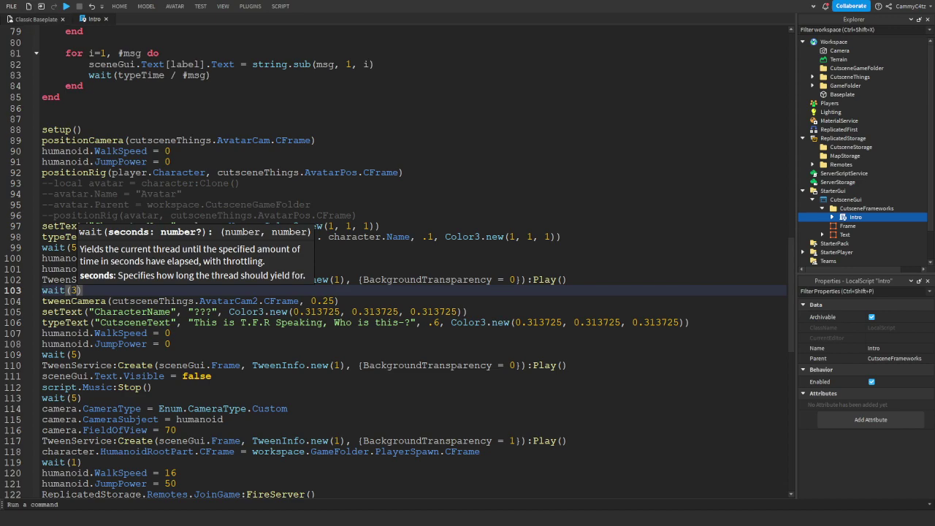
- Playtest the place to check the intro cutscene's fade to black, and stop the test
{"action": "left_click", "coordinate": [36, 19]}
{"action": "key", "text": "F5"}
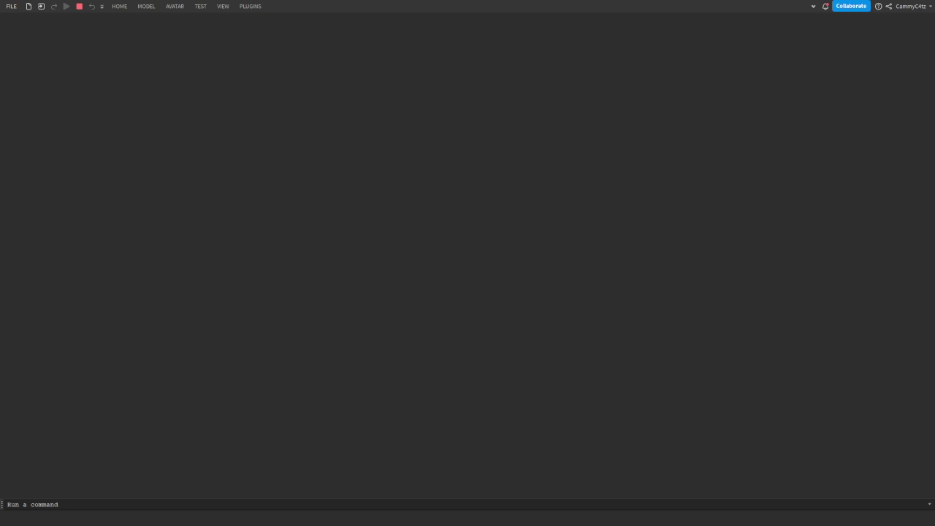
{"action": "key", "text": "shift+F5"}
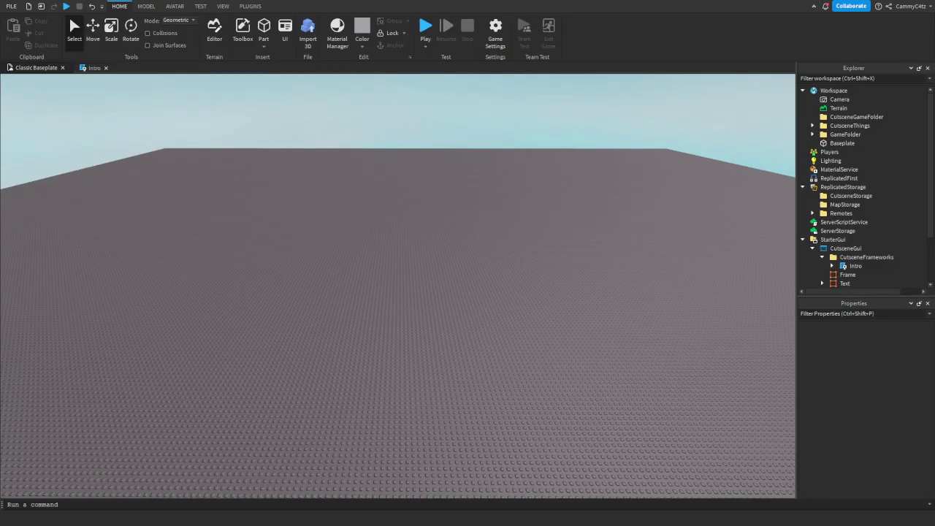
{"action": "key", "text": "F5"}
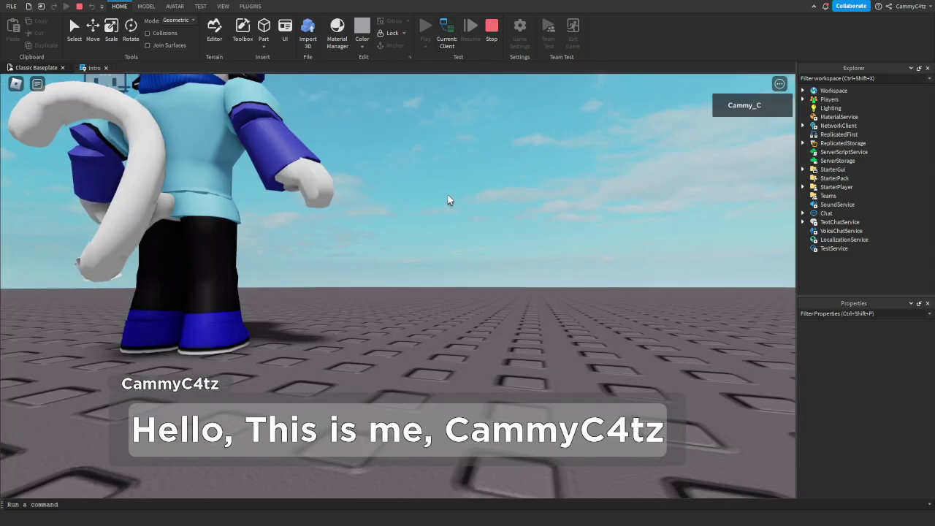
{"action": "key", "text": "Escape"}
{"action": "left_click", "coordinate": [342, 139]}
{"action": "left_click_drag", "start_coordinate": [411, 296], "coordinate": [361, 279]}
{"action": "key", "text": "Escape"}
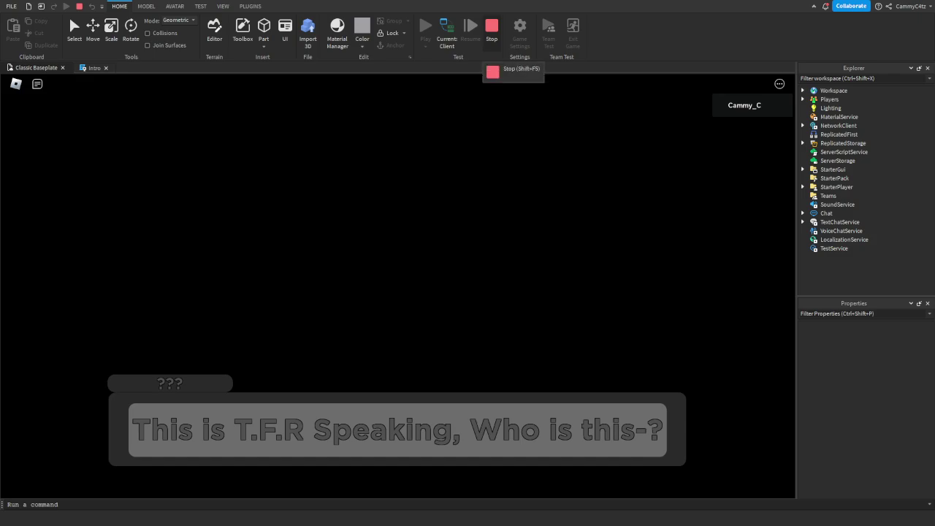
{"action": "left_click", "coordinate": [492, 29]}
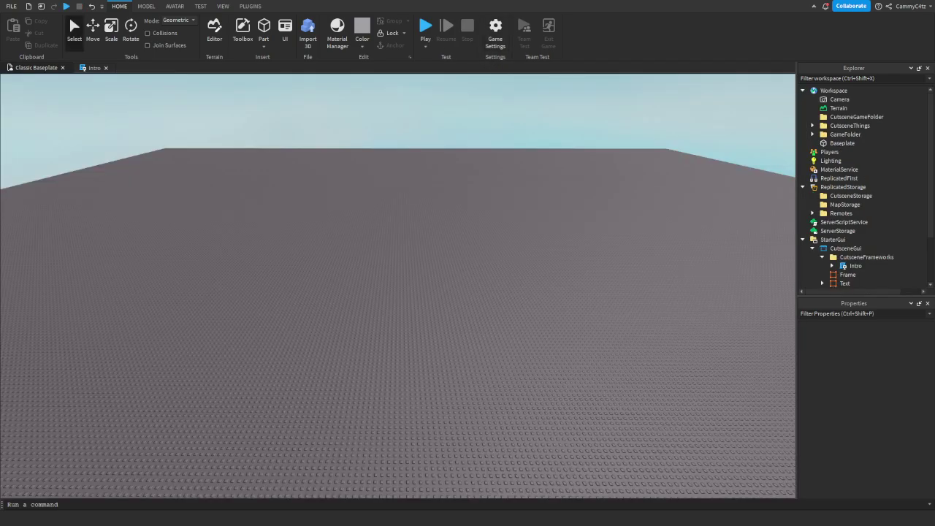
- Below the AvatarCam2 tweenCamera line in the Intro script, add wait(3) and the copied frame tween with BackgroundTransparency = 1
{"action": "right_click_drag", "start_coordinate": [399, 285], "coordinate": [328, 311]}
{"action": "left_click", "coordinate": [94, 68]}
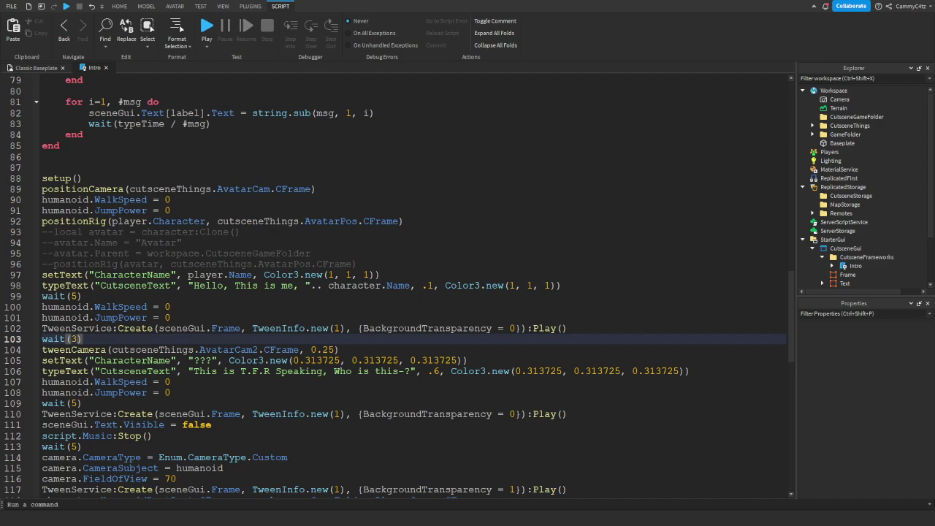
{"action": "left_click", "coordinate": [340, 350]}
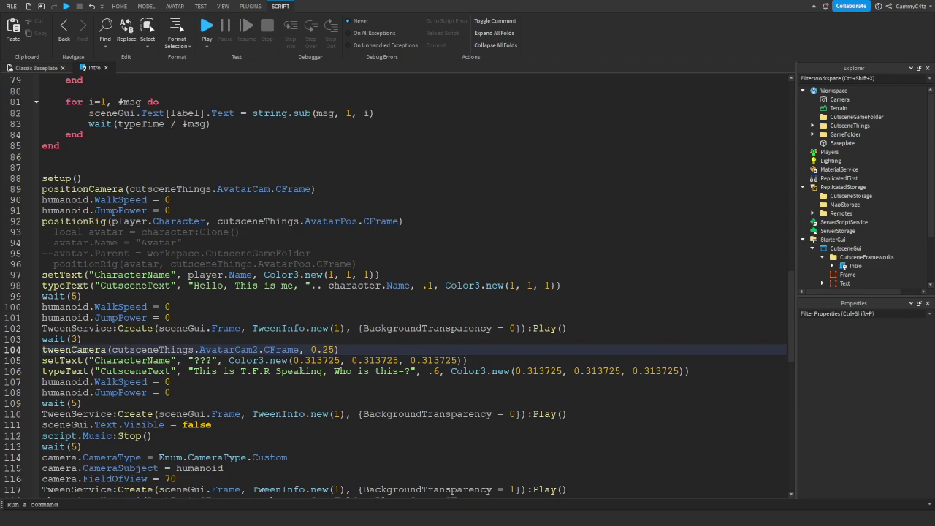
{"action": "key", "text": "Return"}
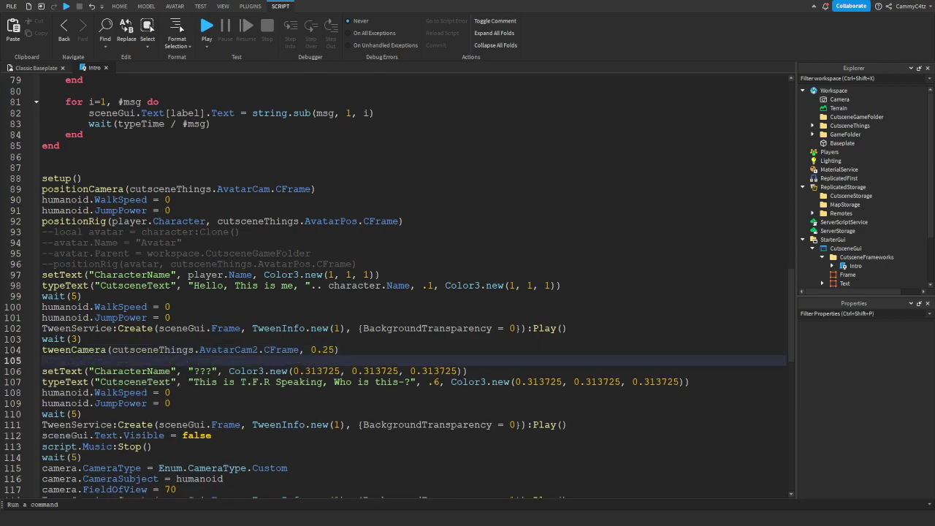
{"action": "type", "text": "wait(3)"}
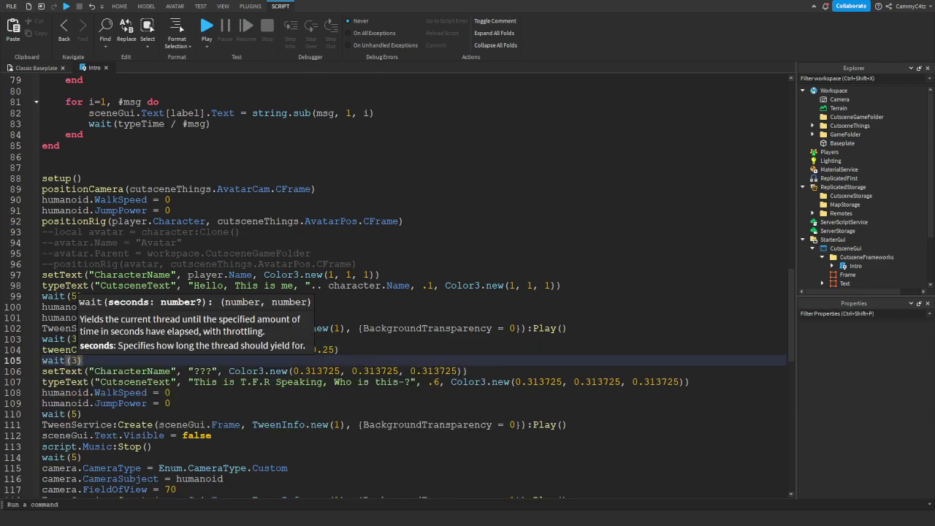
{"action": "left_click", "coordinate": [83, 360]}
{"action": "key", "text": "Return"}
{"action": "key", "text": "ctrl+v"}
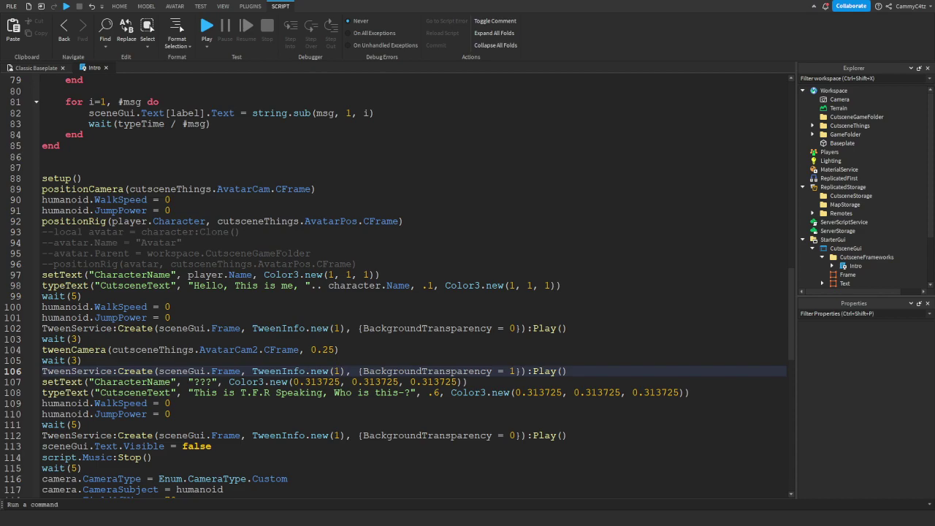
- Playtest the cutscene again to check the fade back in at the second camera, and stop the test
{"action": "left_click", "coordinate": [35, 67]}
{"action": "key", "text": "F5"}
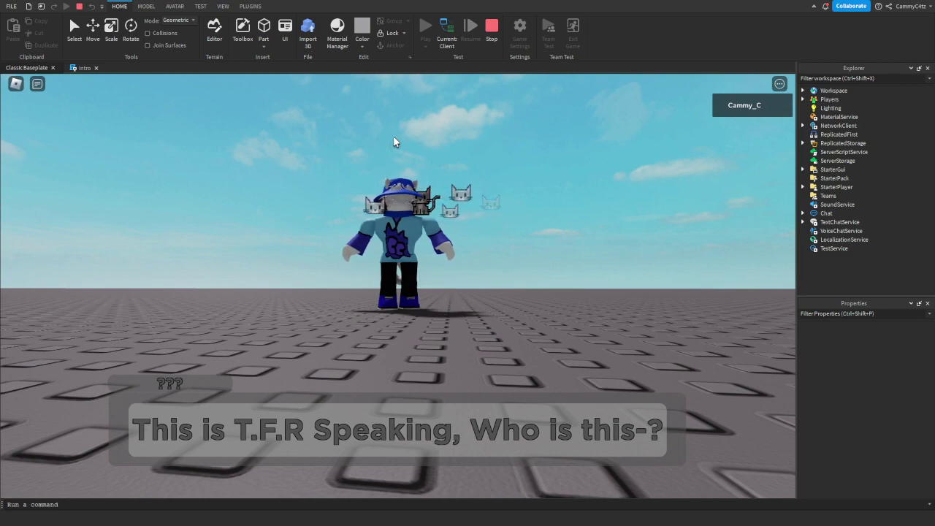
{"action": "left_click", "coordinate": [492, 29]}
- Add wait(3) to the Intro script between the fade-in tween and the "???" setText line
{"action": "left_click", "coordinate": [94, 68]}
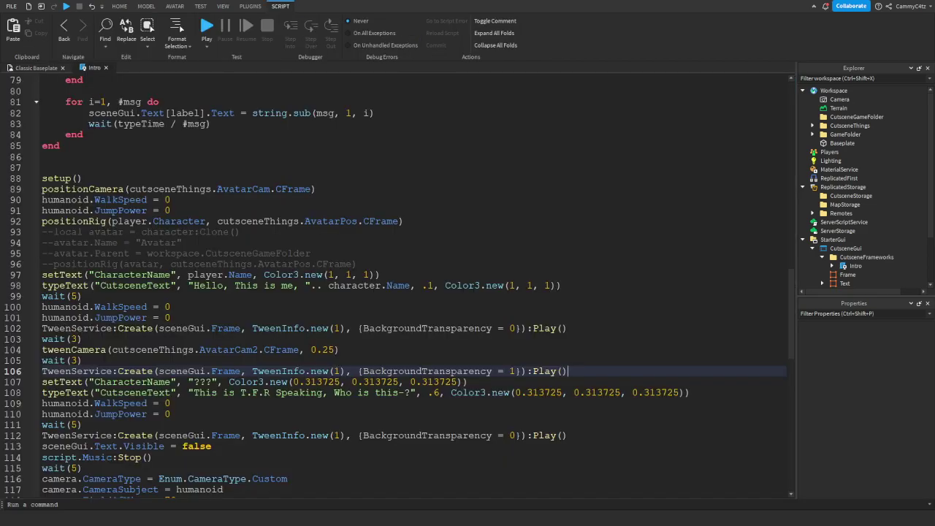
{"action": "key", "text": "Return"}
{"action": "type", "text": "wait(3"}
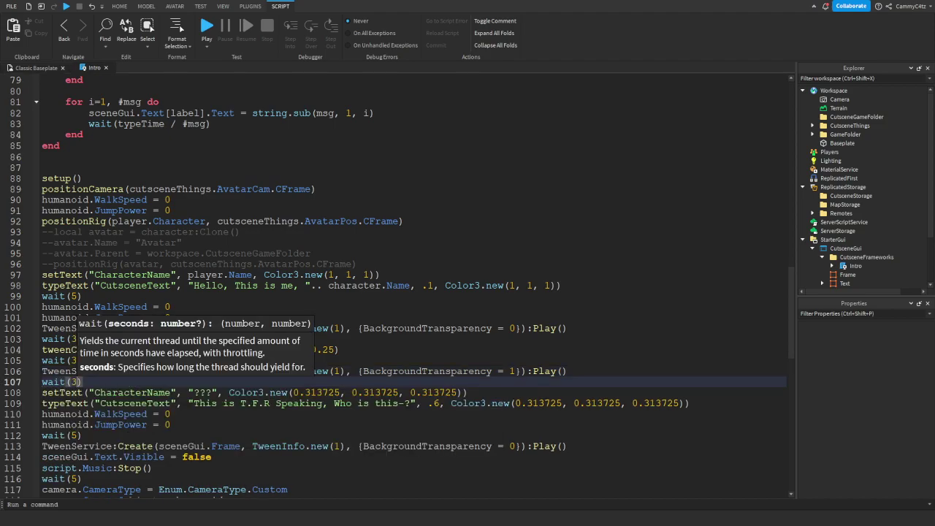
- Return to the Classic Baseplate view and search the Toolbox's store models for "piggy untold story"
{"action": "left_click", "coordinate": [36, 68]}
{"action": "mouse_move", "coordinate": [398, 285]}
{"action": "right_mouse_down"}
{"action": "mouse_move", "coordinate": [350, 227]}
{"action": "mouse_move", "coordinate": [511, 307]}
{"action": "mouse_move", "coordinate": [380, 276]}
{"action": "mouse_move", "coordinate": [379, 244]}
{"action": "mouse_move", "coordinate": [456, 256]}
{"action": "mouse_move", "coordinate": [398, 285]}
{"action": "right_mouse_up"}
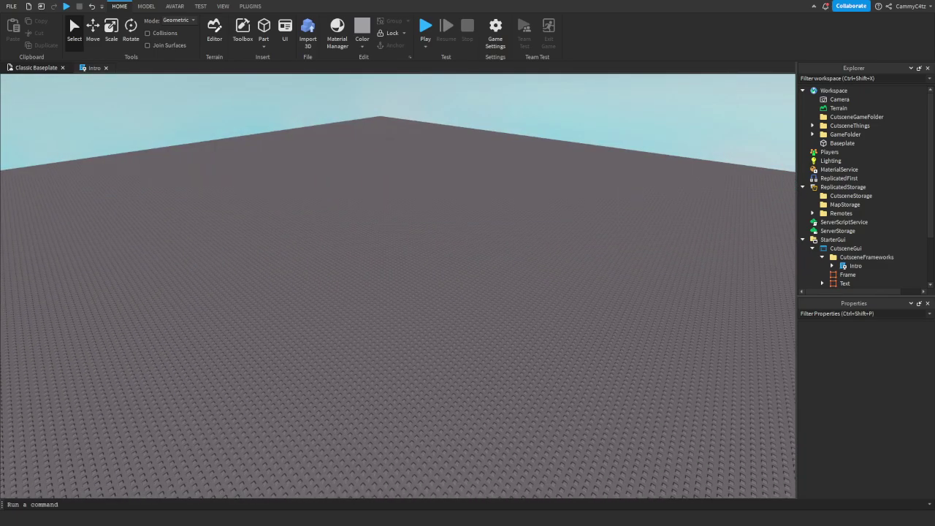
{"action": "left_click", "coordinate": [243, 30]}
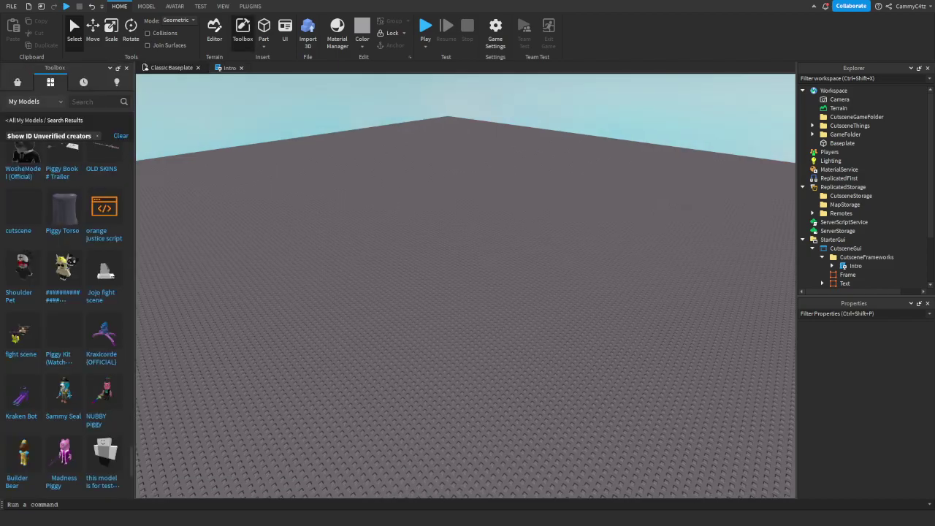
{"action": "left_click", "coordinate": [18, 82]}
{"action": "left_click", "coordinate": [78, 102]}
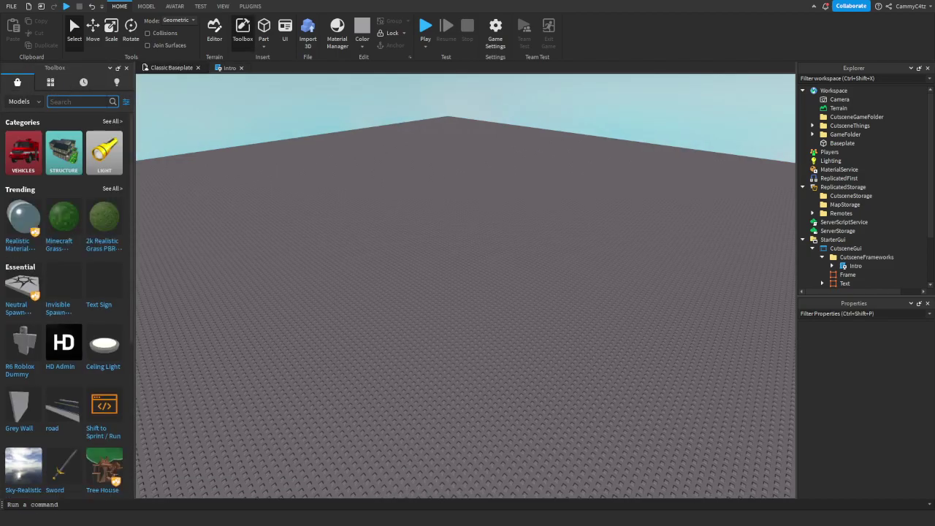
{"action": "type", "text": "piggy"}
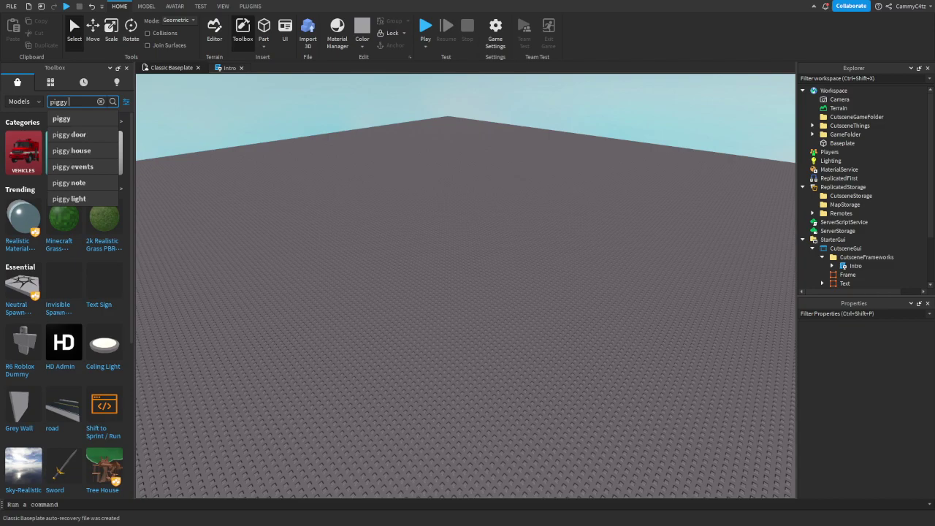
{"action": "type", "text": " untold story"}
{"action": "key", "text": "Return"}
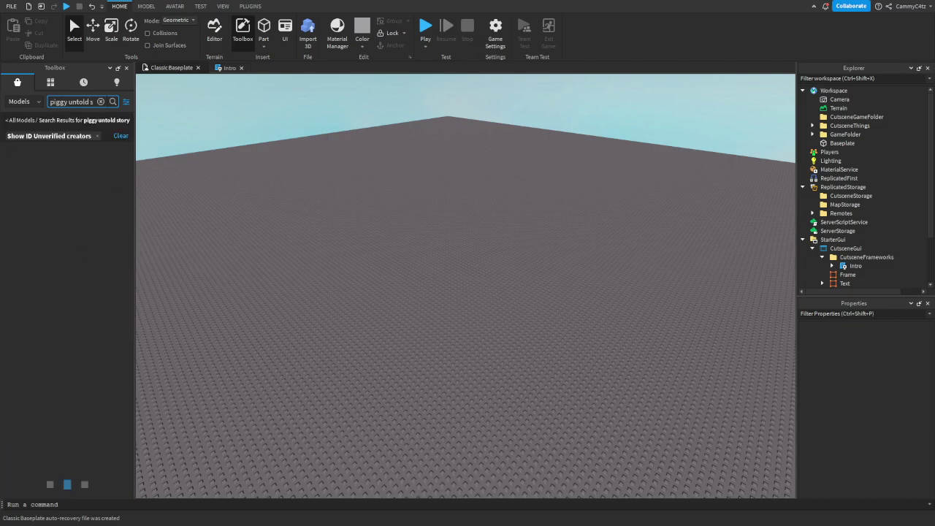
- Insert the "Piggy: The Untold..." search result into the place and cut it to the clipboard
{"action": "right_click_drag", "start_coordinate": [466, 285], "coordinate": [608, 262]}
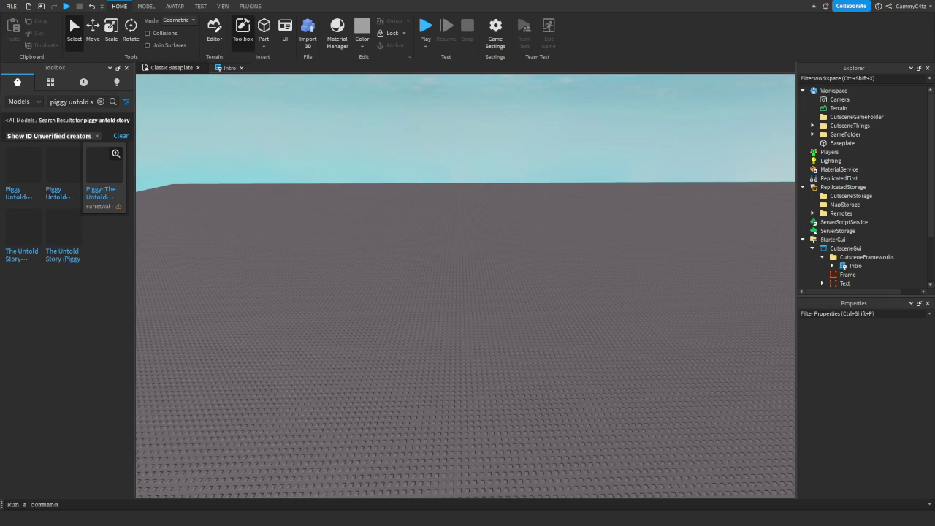
{"action": "left_click", "coordinate": [103, 167]}
{"action": "key", "text": "ctrl+x"}
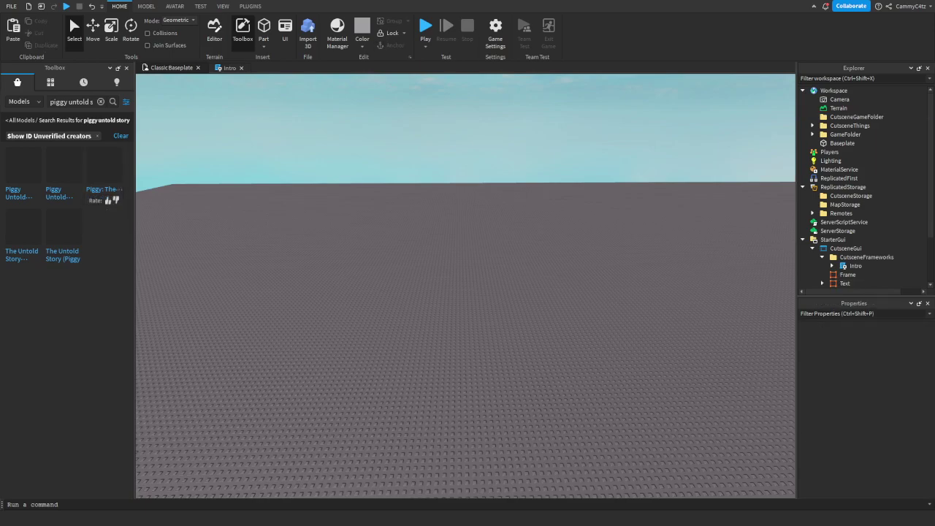
- Search the Toolbox for "piggy alleys" and insert the first Piggy - Alleys map above the baseplate
{"action": "left_click", "coordinate": [101, 101]}
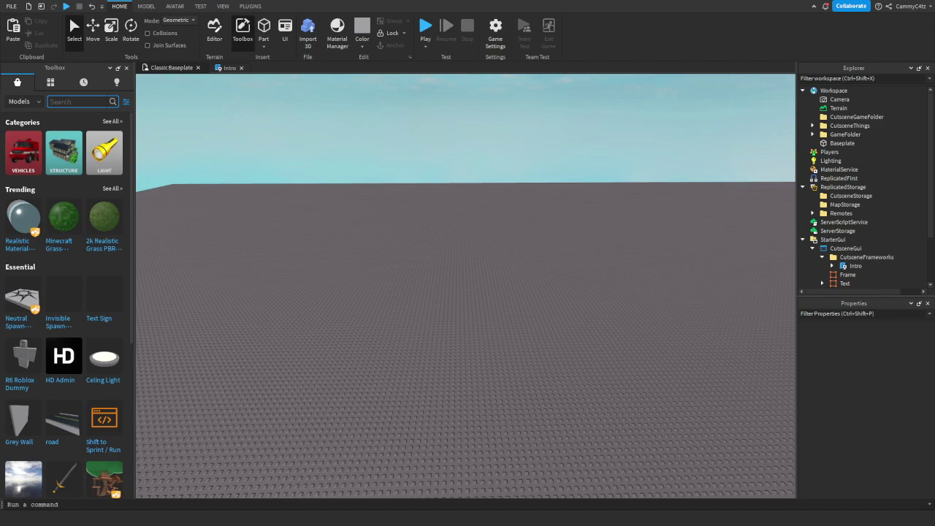
{"action": "type", "text": "piggy all"}
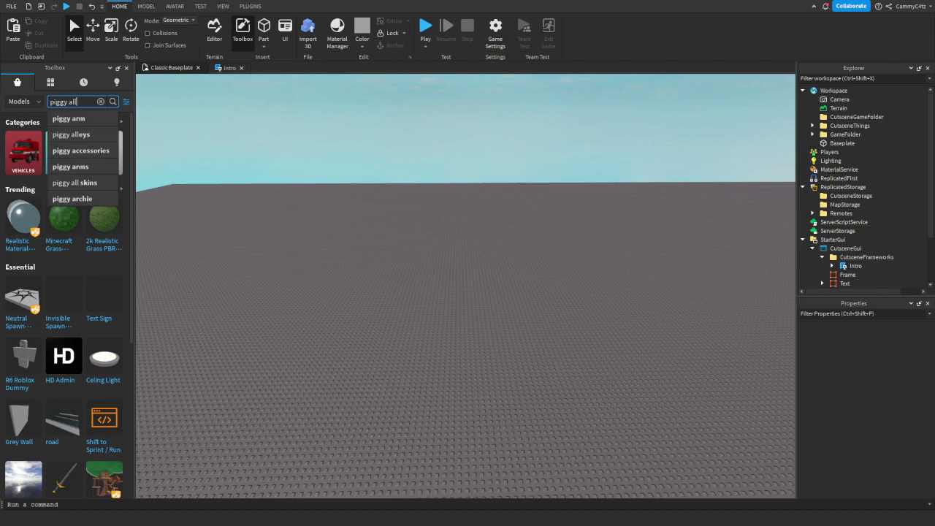
{"action": "type", "text": "eys"}
{"action": "key", "text": "Return"}
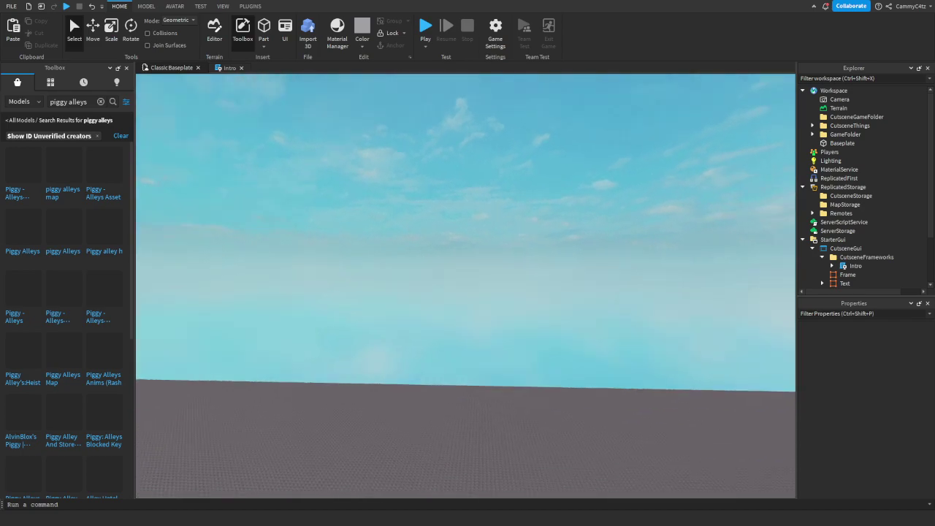
{"action": "right_click_drag", "start_coordinate": [467, 285], "coordinate": [365, 358]}
{"action": "mouse_move", "coordinate": [24, 167]}
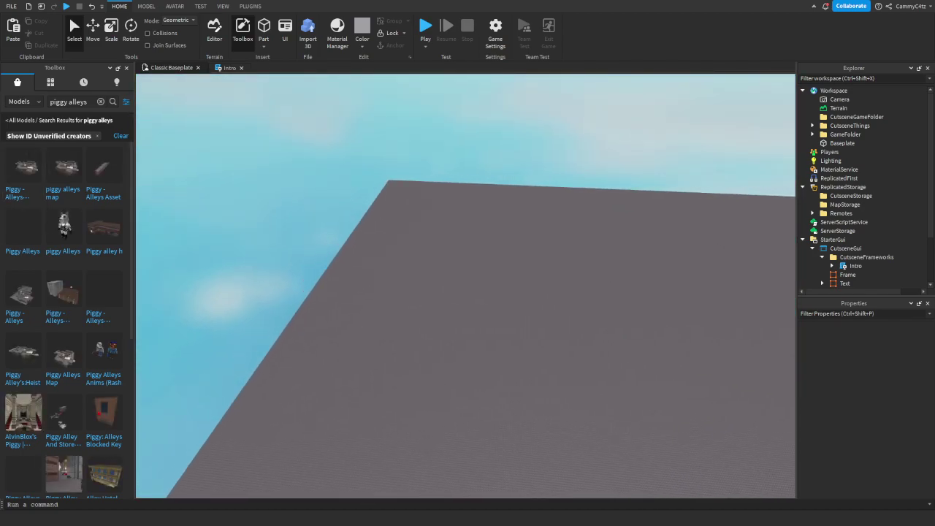
{"action": "right_click_drag", "start_coordinate": [466, 286], "coordinate": [585, 248]}
{"action": "left_click_drag", "start_coordinate": [402, 252], "coordinate": [340, 135]}
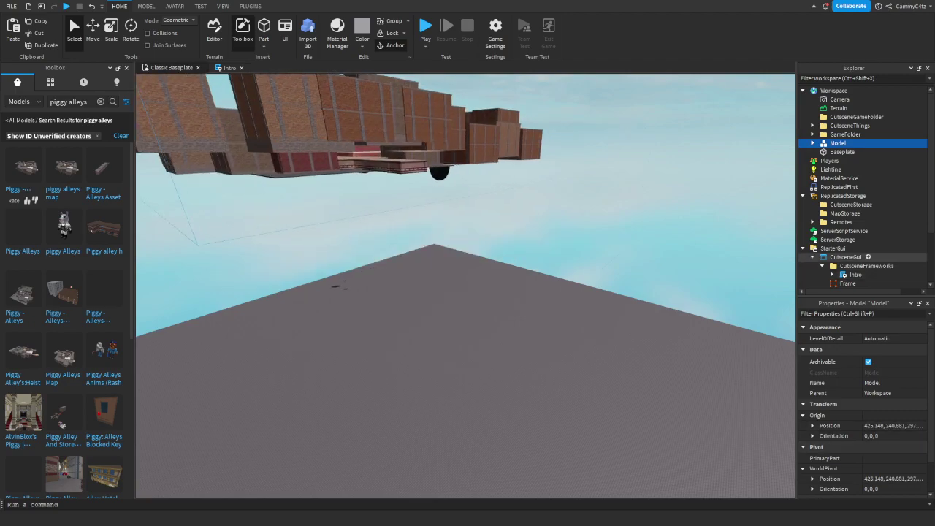
- Select MaterialService in the Explorer and toggle the checkbox option in its properties
{"action": "scroll", "coordinate": [870, 196], "scroll_direction": "down", "scroll_amount": 3}
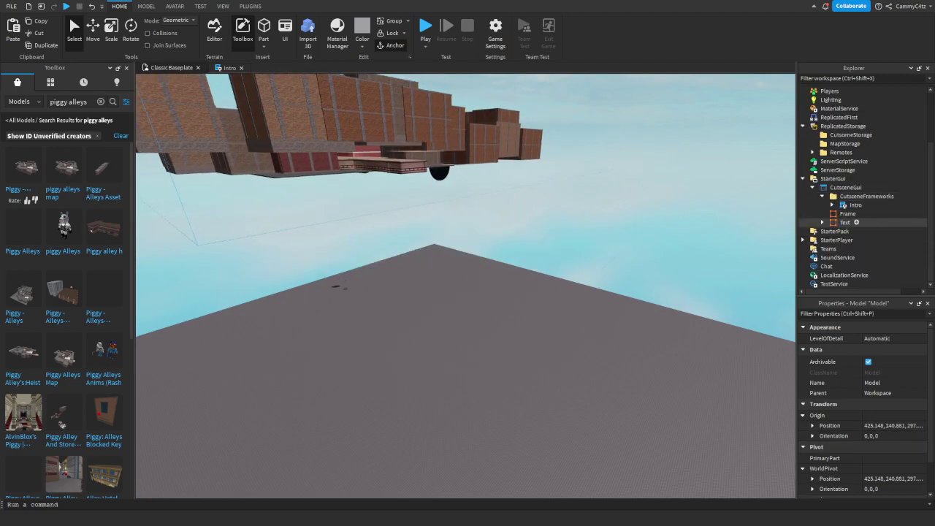
{"action": "left_click", "coordinate": [839, 108]}
{"action": "scroll", "coordinate": [841, 433], "scroll_direction": "down", "scroll_amount": 5}
{"action": "left_click", "coordinate": [868, 476]}
- Paste a second map model into the workspace and place it apart from the first map
{"action": "left_click", "coordinate": [511, 292]}
{"action": "right_click_drag", "start_coordinate": [511, 292], "coordinate": [467, 350]}
{"action": "key", "text": "w"}
{"action": "key", "text": "w"}
{"action": "key", "text": "s"}
{"action": "key", "text": "s"}
{"action": "left_click", "coordinate": [467, 293]}
{"action": "right_click_drag", "start_coordinate": [468, 293], "coordinate": [442, 241]}
{"action": "key", "text": "ctrl+v"}
{"action": "left_click_drag", "start_coordinate": [468, 293], "coordinate": [449, 85]}
- Filter the Explorer for "willow" and delete the Willow character standing by the blue sleeping mat
{"action": "left_click", "coordinate": [450, 183]}
{"action": "key", "text": "w"}
{"action": "right_click_drag", "start_coordinate": [450, 183], "coordinate": [467, 205]}
{"action": "key", "text": "w"}
{"action": "right_click_drag", "start_coordinate": [468, 263], "coordinate": [483, 282]}
{"action": "key", "text": "s"}
{"action": "key", "text": "d"}
{"action": "left_click", "coordinate": [482, 299]}
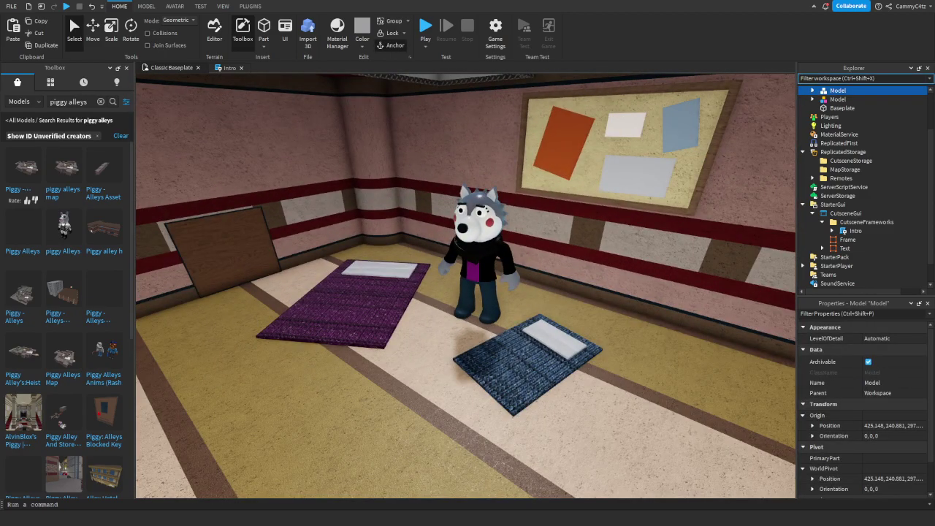
{"action": "left_click", "coordinate": [927, 78]}
{"action": "type", "text": "willow"}
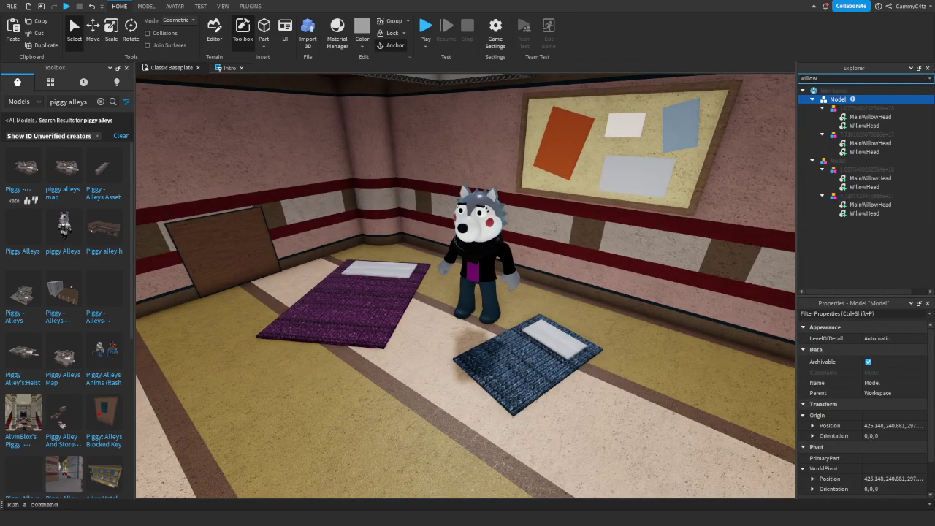
{"action": "key", "text": "Delete"}
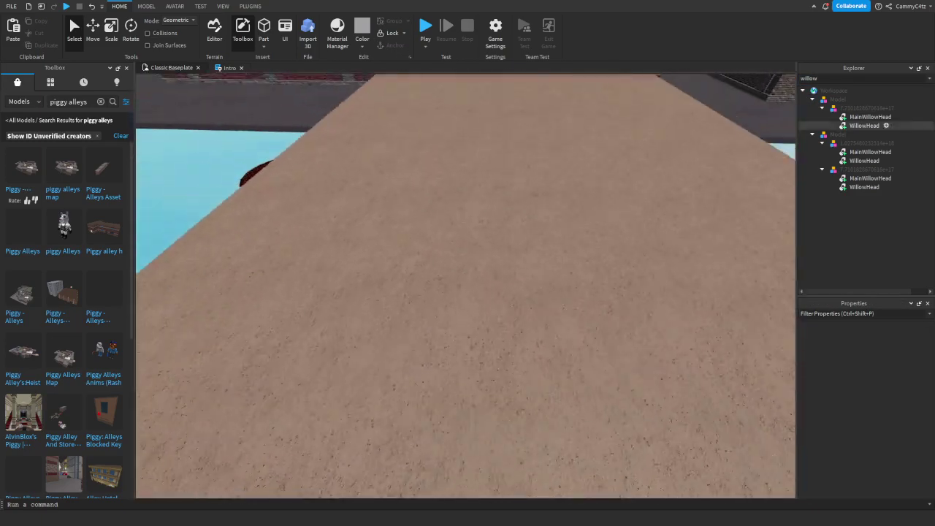
- Delete the remaining Willow character from the first map model and its counterpart from the second map model
{"action": "double_click", "coordinate": [868, 109]}
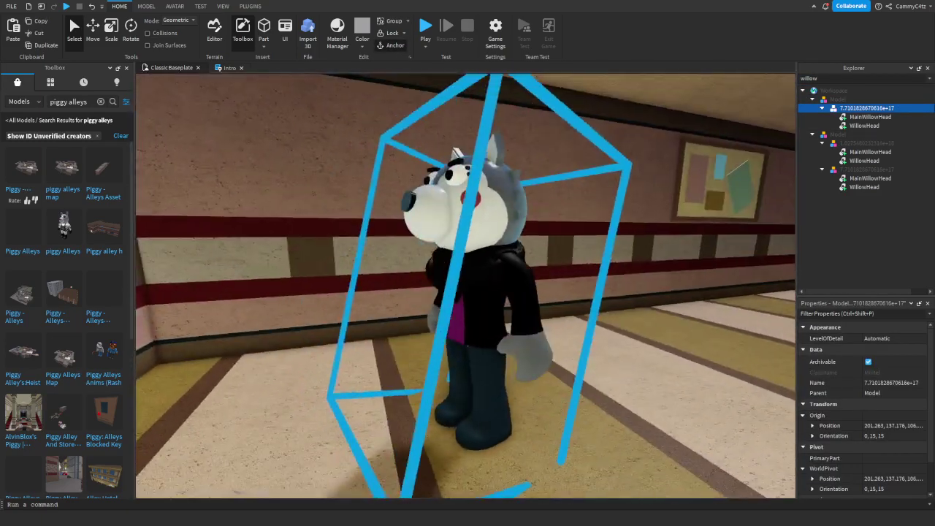
{"action": "key", "text": "Delete"}
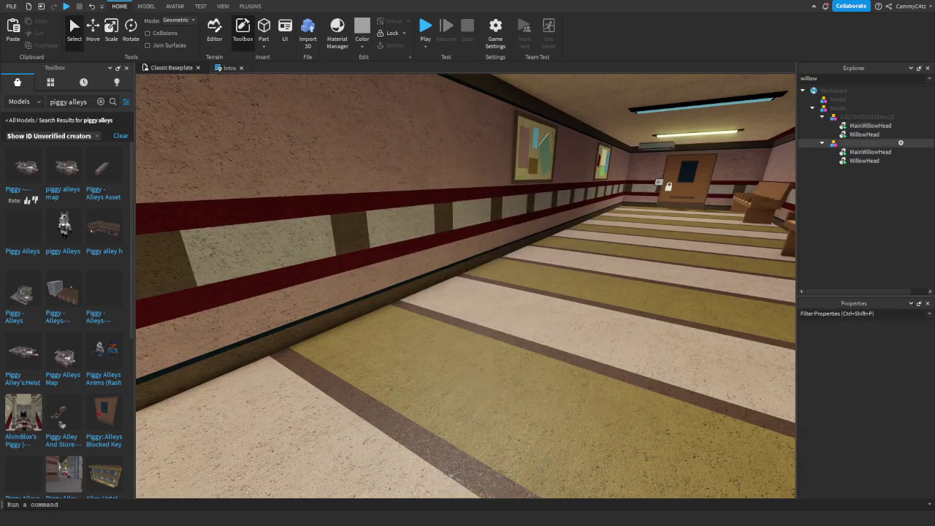
{"action": "key", "text": "Delete"}
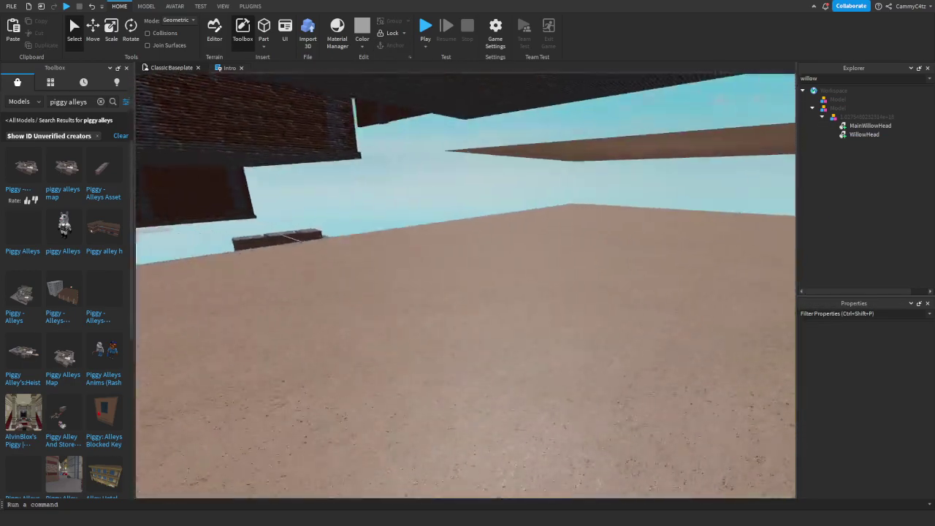
- Go back into the room with the sleeping mats and search the Toolbox for "piggy willow"
{"action": "key", "text": "w"}
{"action": "right_click_drag", "start_coordinate": [466, 285], "coordinate": [548, 201]}
{"action": "key", "text": "s"}
{"action": "key", "text": "w"}
{"action": "key", "text": "w"}
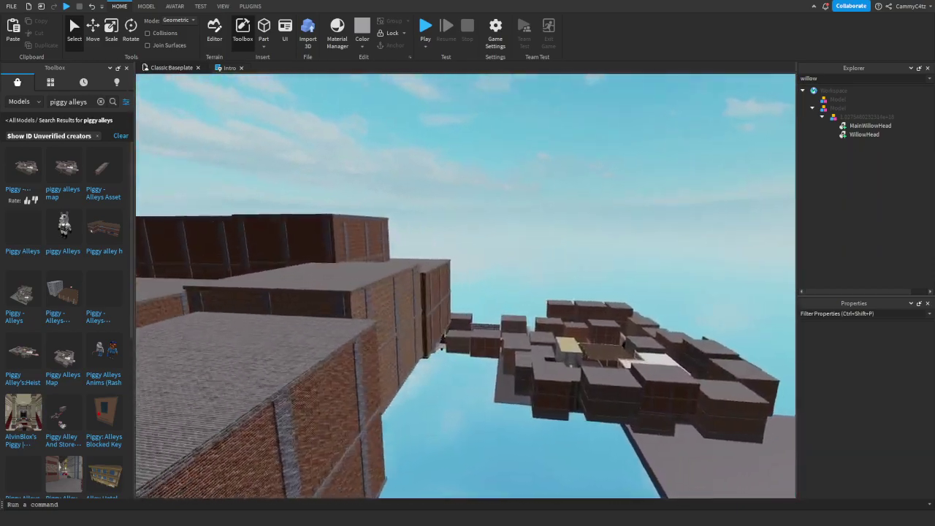
{"action": "key", "text": "w"}
{"action": "right_click_drag", "start_coordinate": [467, 285], "coordinate": [446, 241]}
{"action": "key", "text": "w"}
{"action": "key", "text": "s"}
{"action": "key", "text": "w"}
{"action": "left_click", "coordinate": [101, 102]}
{"action": "type", "text": "piggy willow"}
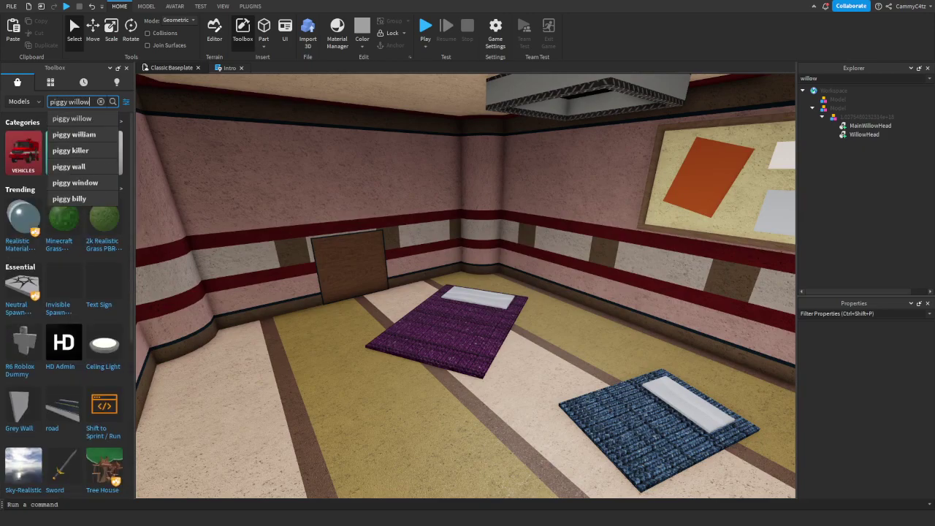
{"action": "key", "text": "Return"}
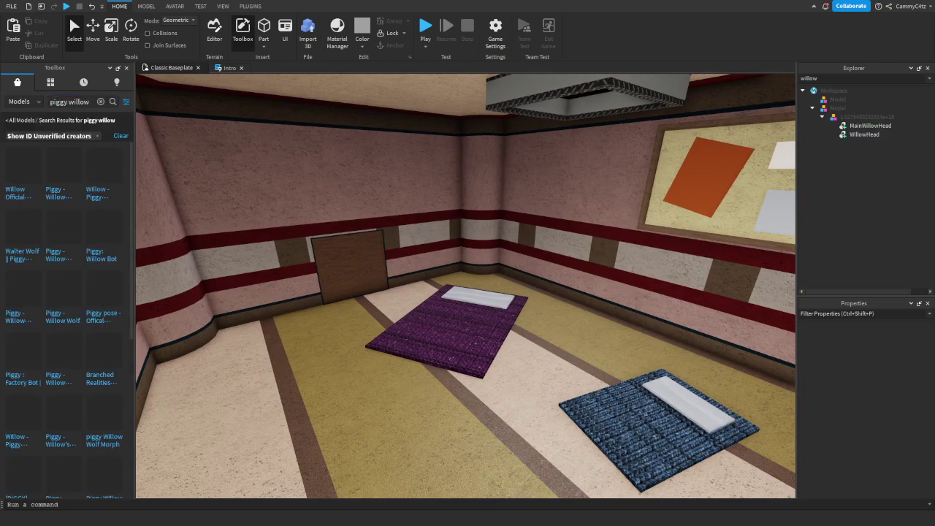
- Insert the first "Willow Official..." result on the room floor near the purple sleeping mat
{"action": "key", "text": "s"}
{"action": "right_click_drag", "start_coordinate": [497, 277], "coordinate": [410, 365]}
{"action": "key", "text": "w"}
{"action": "key", "text": "s"}
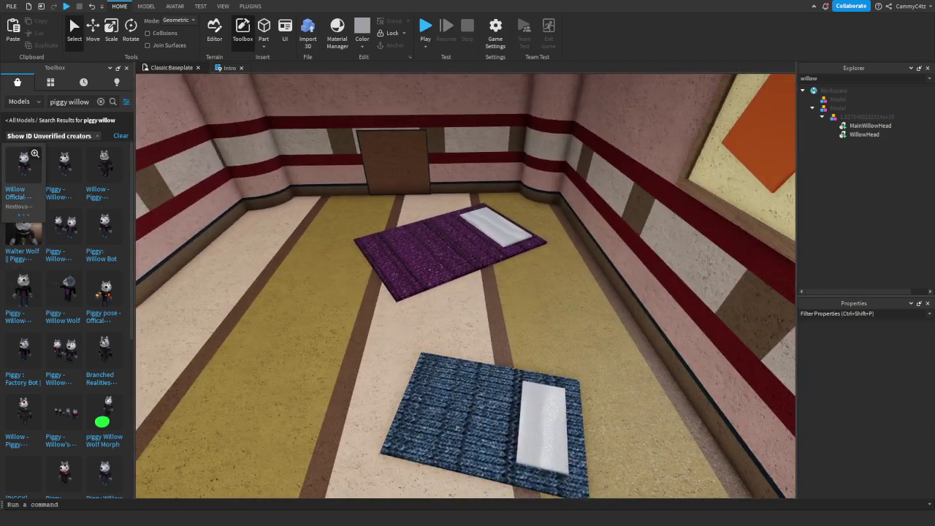
{"action": "left_click", "coordinate": [24, 167]}
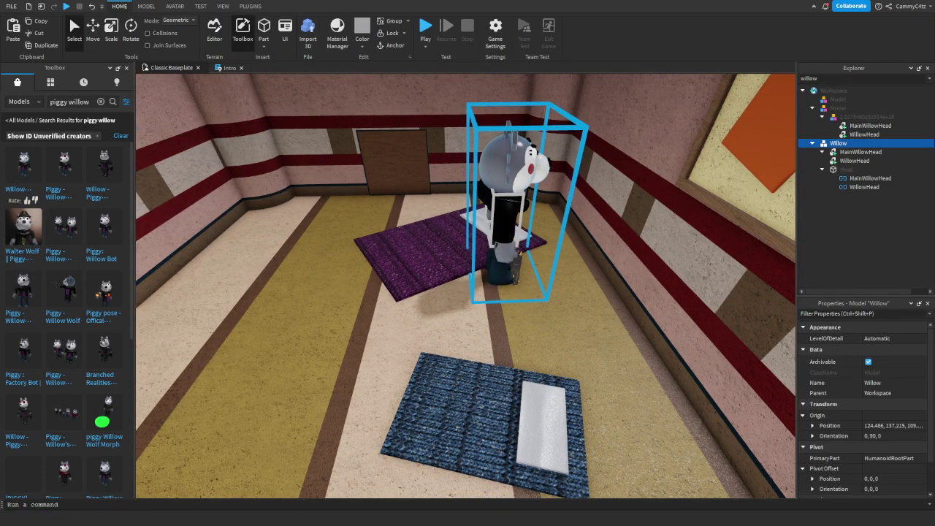
- Search the Toolbox for "piggy william", insert the second result, Piggy William, on the blue mat, and clear the search
{"action": "key", "text": "BackSpace"}
{"action": "key", "text": "BackSpace"}
{"action": "key", "text": "BackSpace"}
{"action": "key", "text": "BackSpace"}
{"action": "key", "text": "BackSpace"}
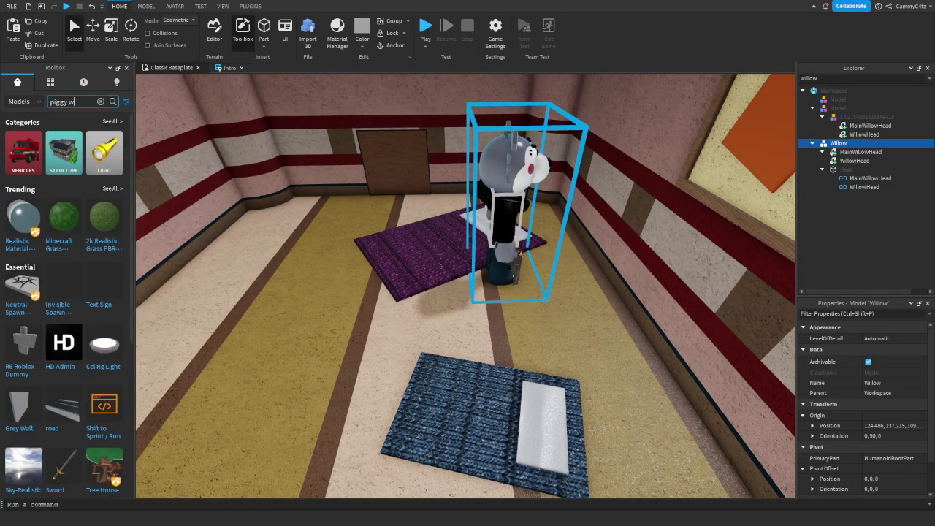
{"action": "type", "text": "illiam"}
{"action": "key", "text": "Return"}
{"action": "right_click_drag", "start_coordinate": [467, 286], "coordinate": [482, 344]}
{"action": "left_click", "coordinate": [64, 167]}
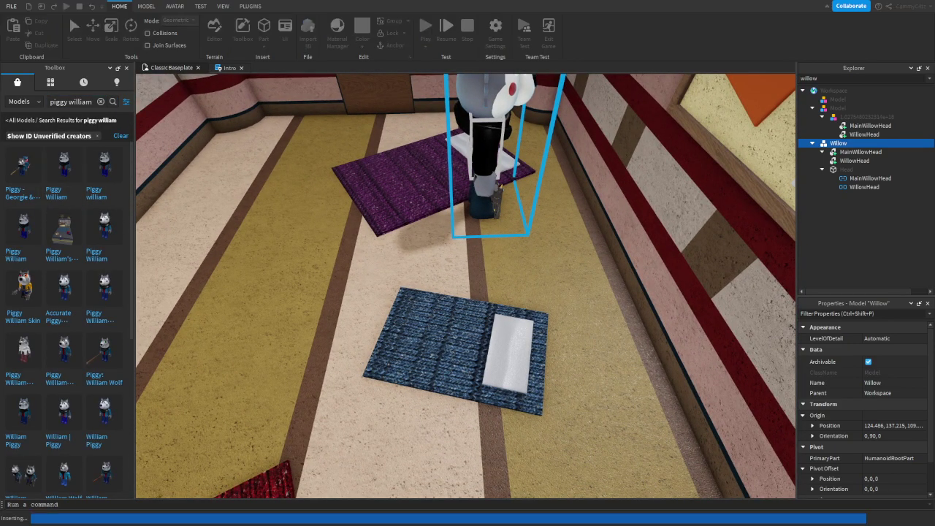
{"action": "left_click", "coordinate": [101, 101]}
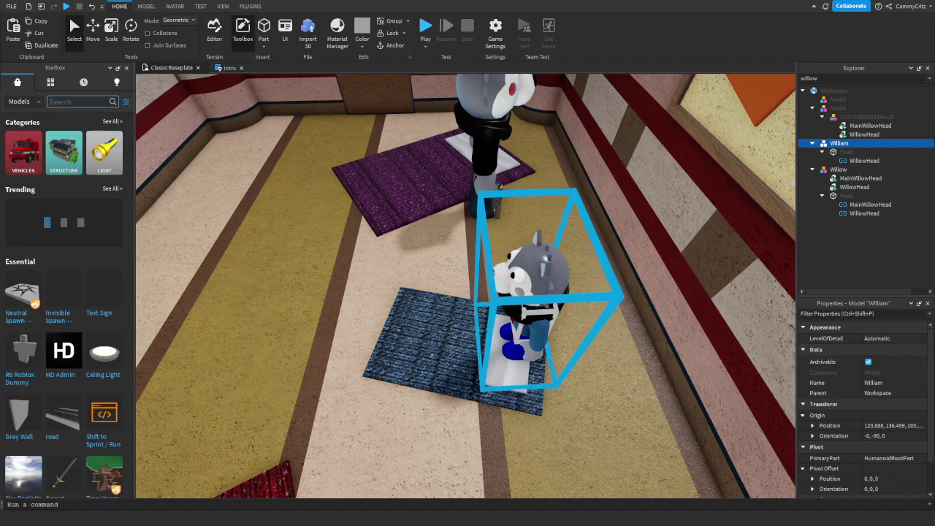
- Reposition Willow beside William and rotate it to an orientation of 0, 0, 0
{"action": "left_click", "coordinate": [131, 30]}
{"action": "left_click_drag", "start_coordinate": [513, 362], "coordinate": [472, 278]}
{"action": "left_click", "coordinate": [486, 150]}
{"action": "right_click_drag", "start_coordinate": [485, 150], "coordinate": [585, 139]}
{"action": "left_click_drag", "start_coordinate": [474, 140], "coordinate": [493, 110]}
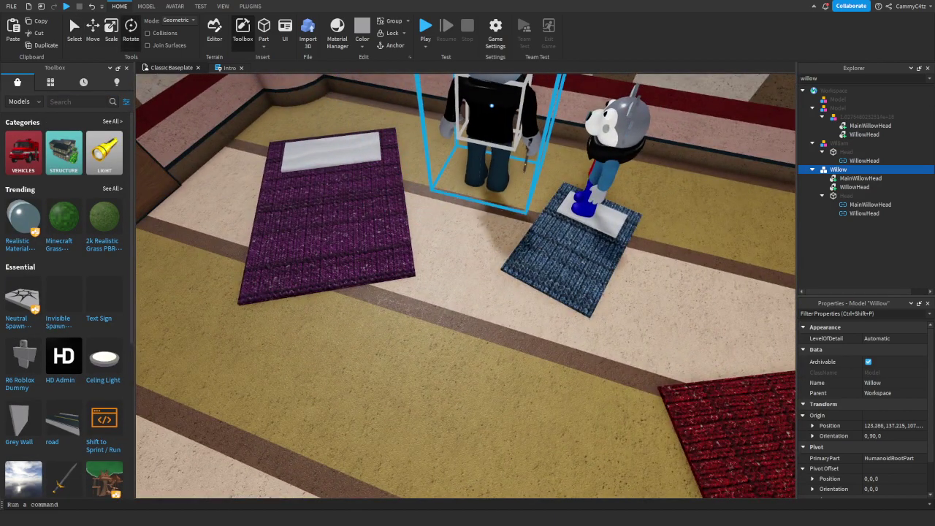
{"action": "left_click_drag", "start_coordinate": [519, 154], "coordinate": [417, 123]}
- Clear the Explorer filter and delete one left-eye and one right-eye part from Willow's HeadAccessories folder
{"action": "left_click", "coordinate": [927, 78]}
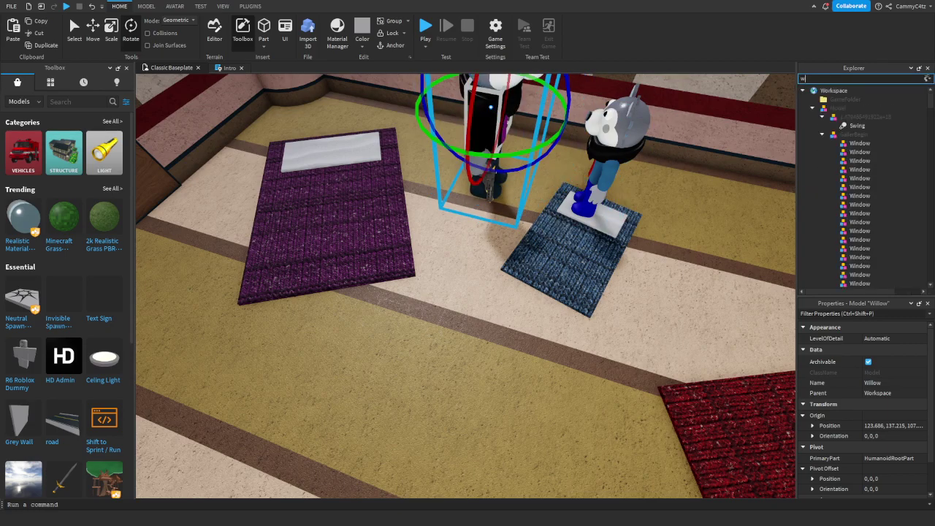
{"action": "right_click_drag", "start_coordinate": [497, 256], "coordinate": [431, 205]}
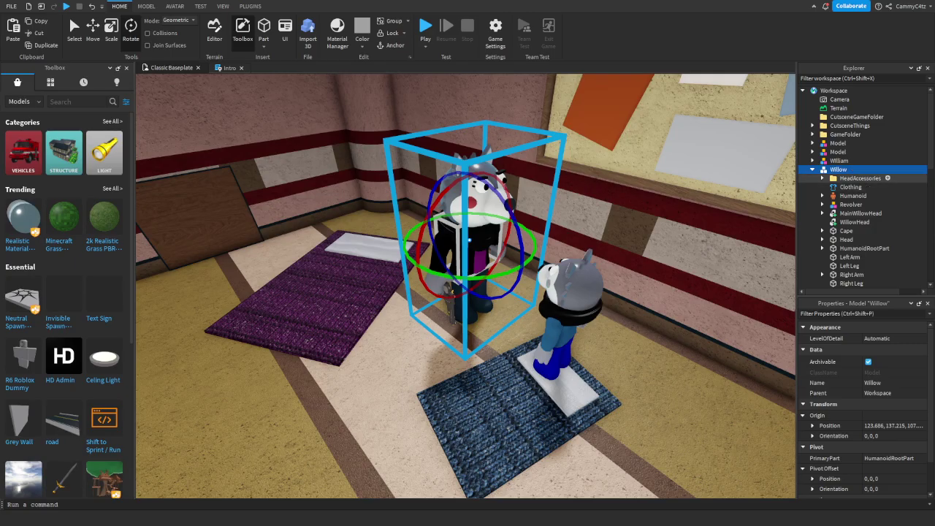
{"action": "left_click", "coordinate": [865, 196]}
{"action": "key", "text": "Delete"}
{"action": "left_click", "coordinate": [866, 214]}
{"action": "key", "text": "Delete"}
{"action": "scroll", "coordinate": [475, 212], "scroll_direction": "up", "scroll_amount": 5}
{"action": "scroll", "coordinate": [475, 293], "scroll_direction": "down", "scroll_amount": 5}
{"action": "scroll", "coordinate": [621, 329], "scroll_direction": "up", "scroll_amount": 6}
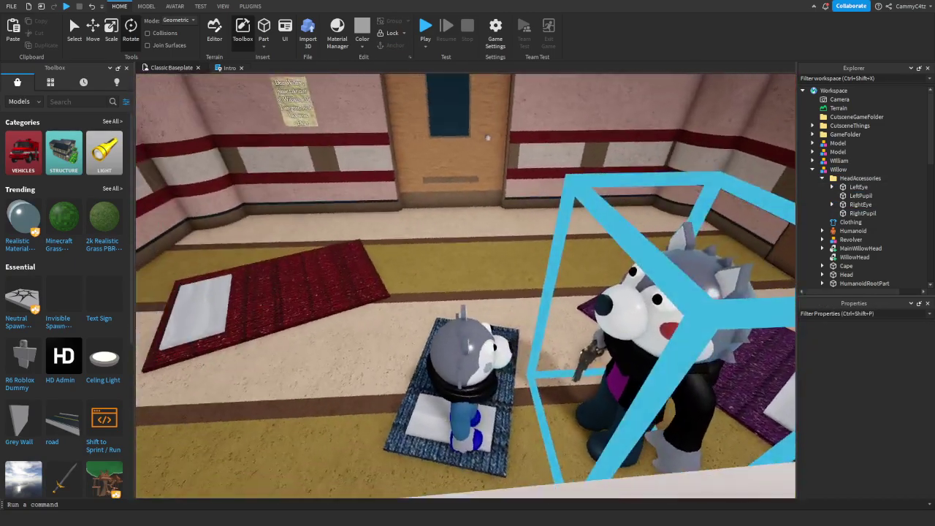
- Select the Willow and William models together and duplicate them
{"action": "right_click_drag", "start_coordinate": [672, 293], "coordinate": [666, 326]}
{"action": "left_click", "coordinate": [702, 314]}
{"action": "left_click", "coordinate": [478, 270], "text": "ctrl"}
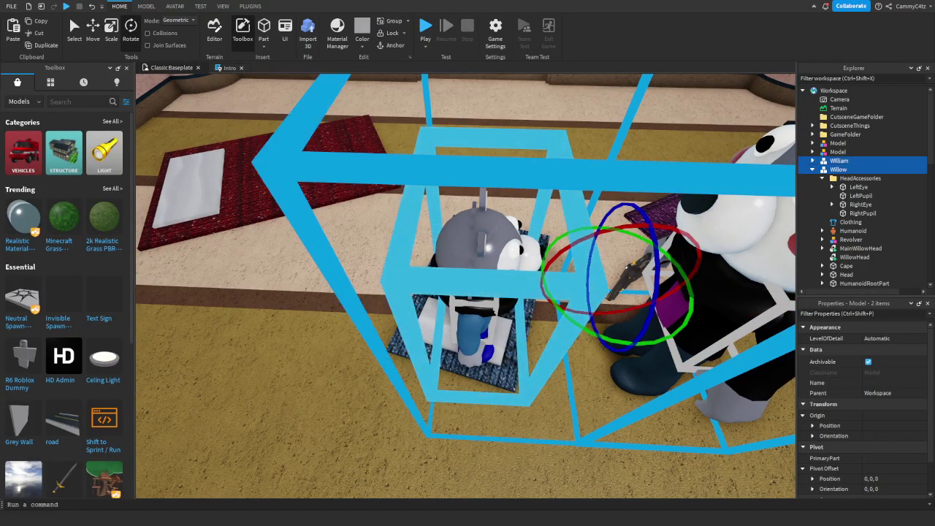
{"action": "key", "text": "ctrl+d"}
- Bring the duplicated Willow and William into the matching sleeping-mat room of the other map
{"action": "scroll", "coordinate": [467, 292], "scroll_direction": "down", "scroll_amount": 8}
{"action": "right_click_drag", "start_coordinate": [468, 293], "coordinate": [468, 197]}
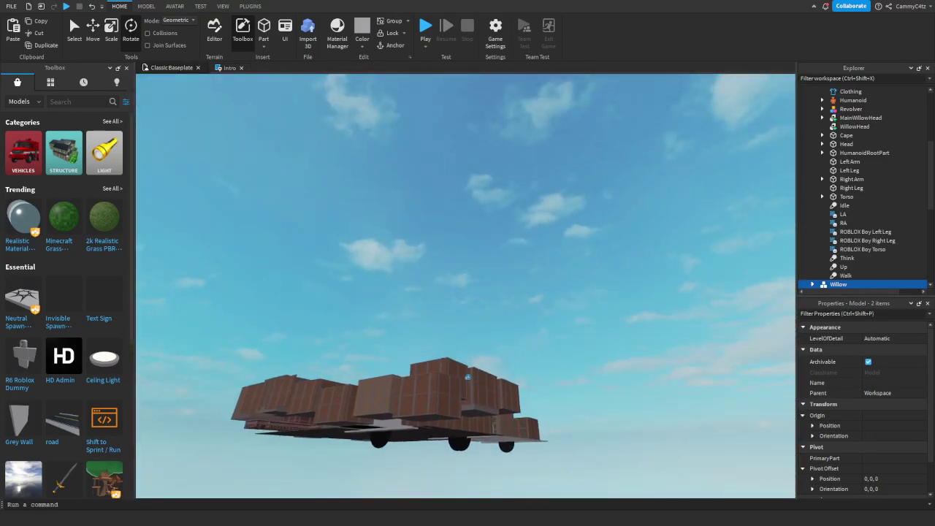
{"action": "key", "text": "w"}
{"action": "right_click_drag", "start_coordinate": [464, 378], "coordinate": [465, 375]}
{"action": "key", "text": "f"}
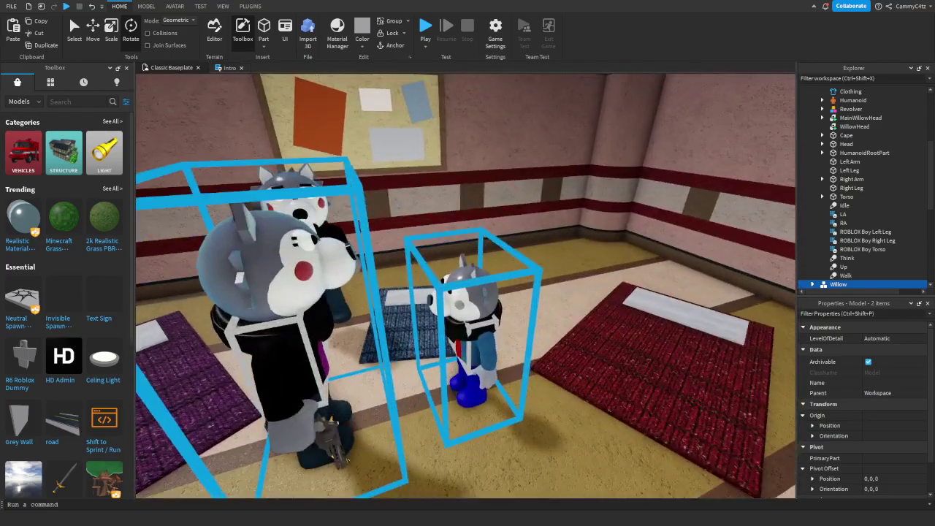
{"action": "right_click_drag", "start_coordinate": [468, 293], "coordinate": [570, 365]}
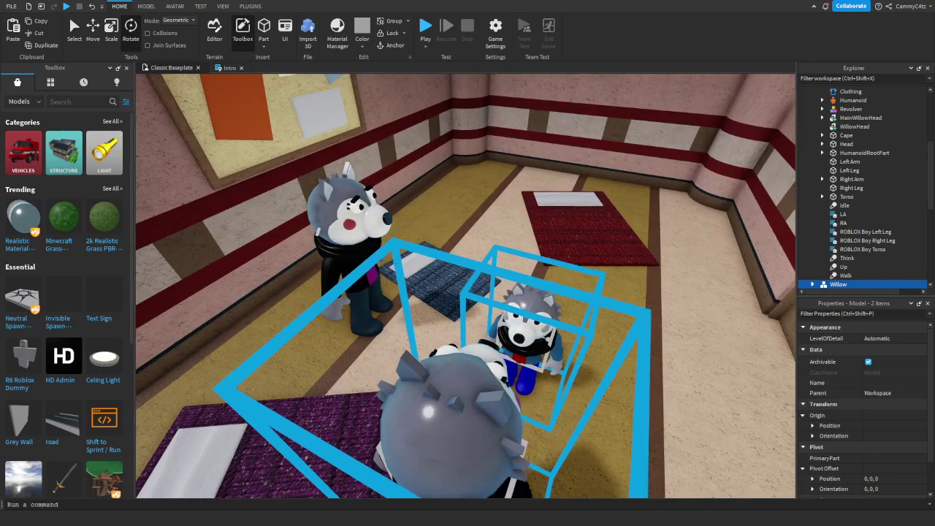
- Undo the last placement changes of the selected Willow and William models
{"action": "key", "text": "ctrl+z"}
{"action": "key", "text": "ctrl+z"}
{"action": "key", "text": "ctrl+z"}
{"action": "key", "text": "ctrl+z"}
{"action": "key", "text": "ctrl+z"}
{"action": "key", "text": "ctrl+z"}
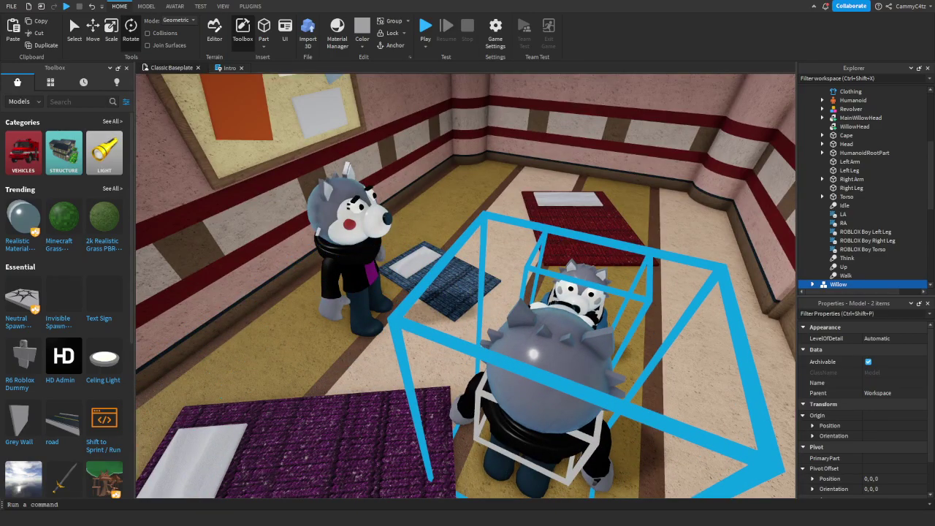
- Move William beside Willow on the blue sleeping mat and rotate him to an orientation of 0, -95, 0
{"action": "left_click_drag", "start_coordinate": [574, 318], "coordinate": [705, 388]}
{"action": "right_click_drag", "start_coordinate": [705, 388], "coordinate": [658, 365]}
{"action": "left_click_drag", "start_coordinate": [705, 389], "coordinate": [606, 190]}
{"action": "right_click_drag", "start_coordinate": [658, 366], "coordinate": [606, 190]}
{"action": "left_click_drag", "start_coordinate": [606, 190], "coordinate": [585, 252]}
{"action": "right_click_drag", "start_coordinate": [606, 190], "coordinate": [584, 252]}
{"action": "left_click_drag", "start_coordinate": [584, 252], "coordinate": [554, 252]}
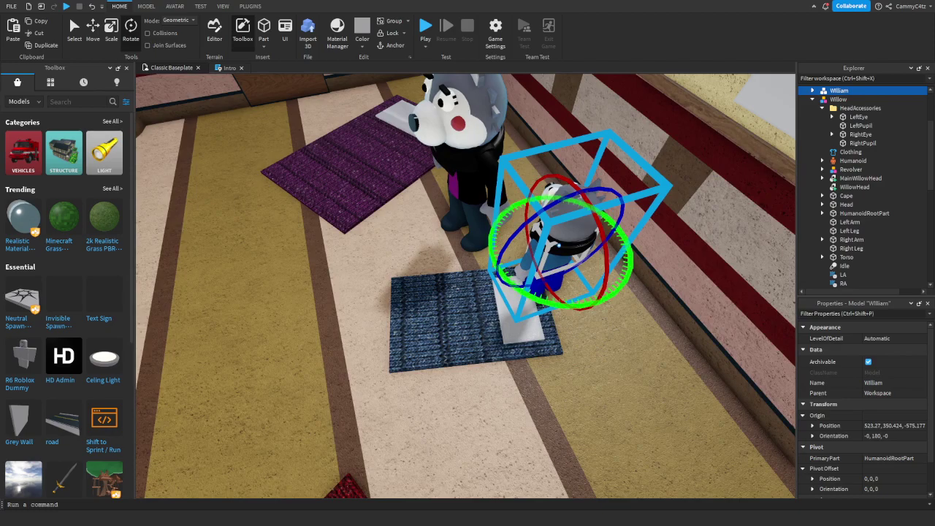
{"action": "left_click_drag", "start_coordinate": [629, 283], "coordinate": [633, 273]}
- Search the model library for "piggy poley"
{"action": "right_click_drag", "start_coordinate": [633, 274], "coordinate": [482, 219]}
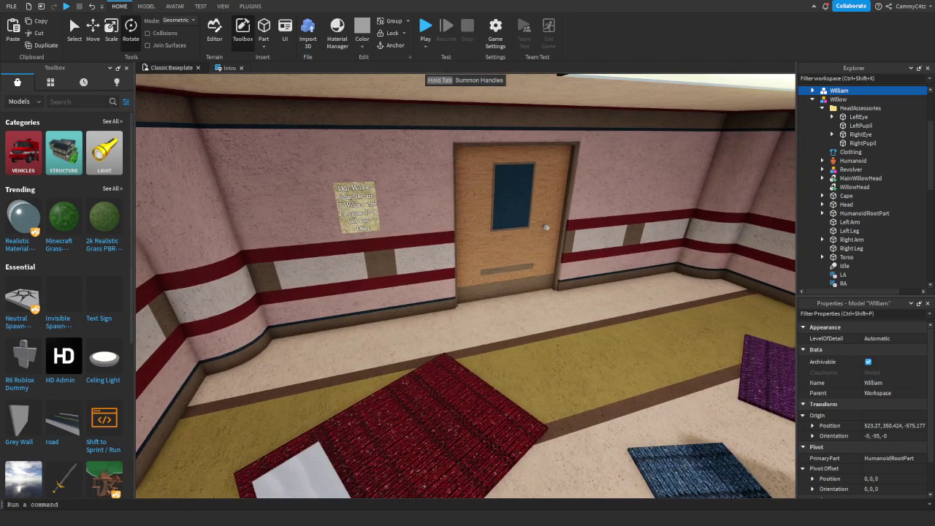
{"action": "type", "text": "piggy p"}
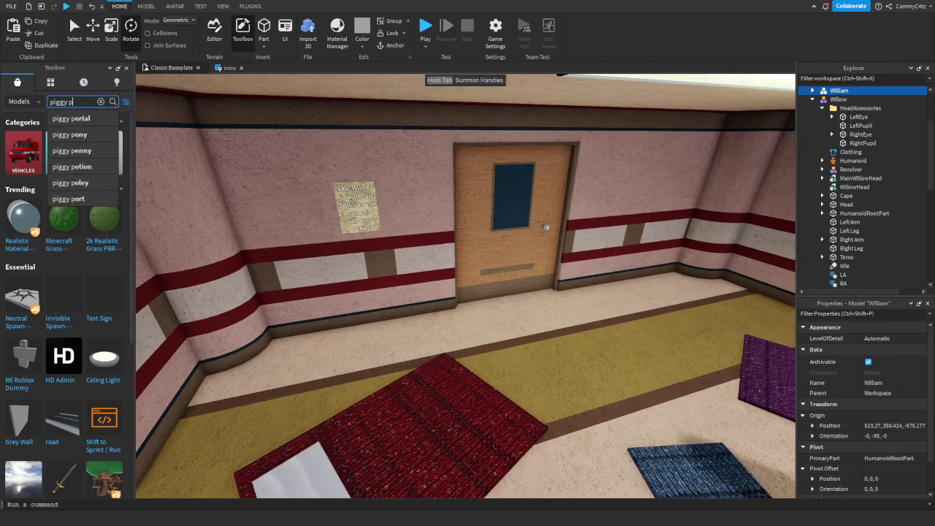
{"action": "type", "text": "oley"}
{"action": "key", "text": "Return"}
- Insert the first Poley model in front of the wooden door and turn it towards the room
{"action": "right_click_drag", "start_coordinate": [468, 285], "coordinate": [453, 299]}
{"action": "key", "text": "w"}
{"action": "key", "text": "d"}
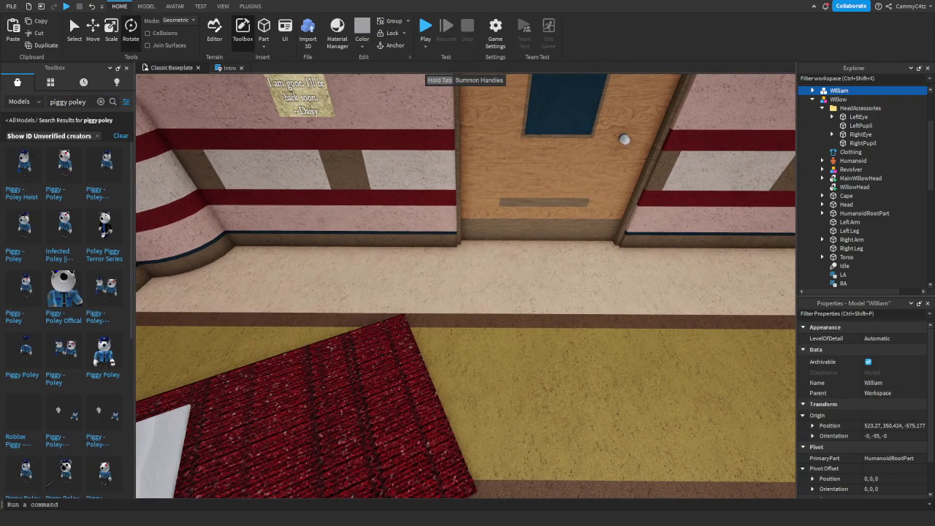
{"action": "left_click_drag", "start_coordinate": [24, 162], "coordinate": [592, 227]}
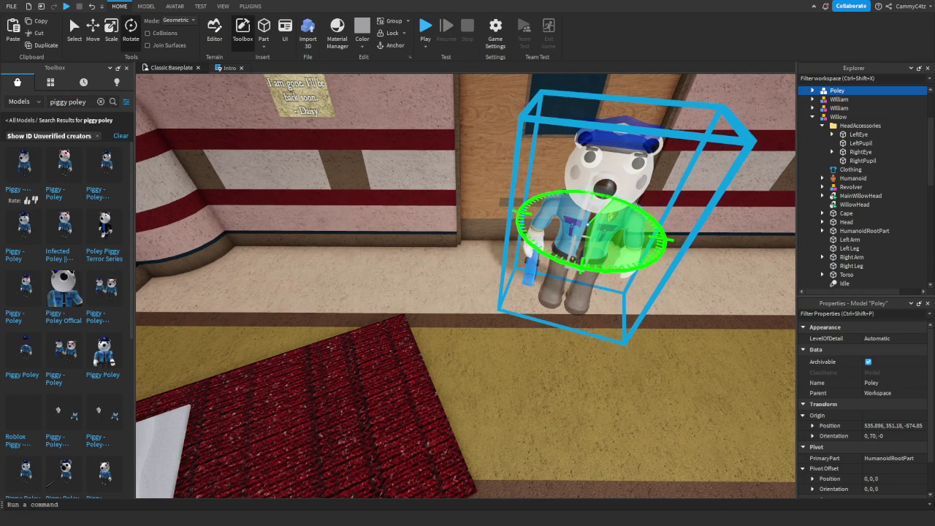
{"action": "left_click_drag", "start_coordinate": [599, 194], "coordinate": [593, 193]}
{"action": "left_click_drag", "start_coordinate": [648, 158], "coordinate": [625, 138]}
- Examine the placement of the character models in both sleeping-mat rooms
{"action": "right_click_drag", "start_coordinate": [585, 197], "coordinate": [720, 212]}
{"action": "left_click", "coordinate": [580, 232], "text": "ctrl"}
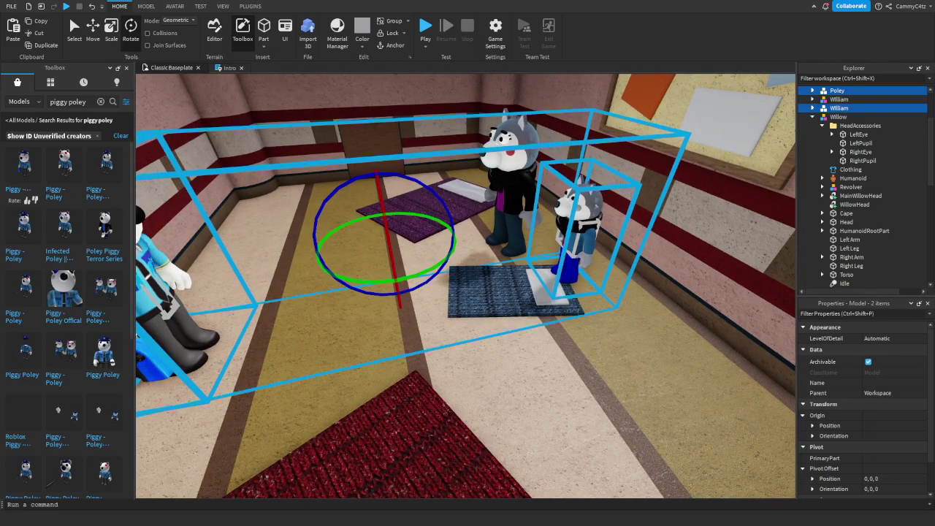
{"action": "right_click_drag", "start_coordinate": [580, 232], "coordinate": [705, 249]}
{"action": "scroll", "coordinate": [468, 285], "scroll_direction": "down", "scroll_amount": 10}
{"action": "right_click_drag", "start_coordinate": [467, 285], "coordinate": [438, 249]}
{"action": "left_click", "coordinate": [566, 252]}
{"action": "right_click_drag", "start_coordinate": [567, 253], "coordinate": [636, 314]}
{"action": "key", "text": "w"}
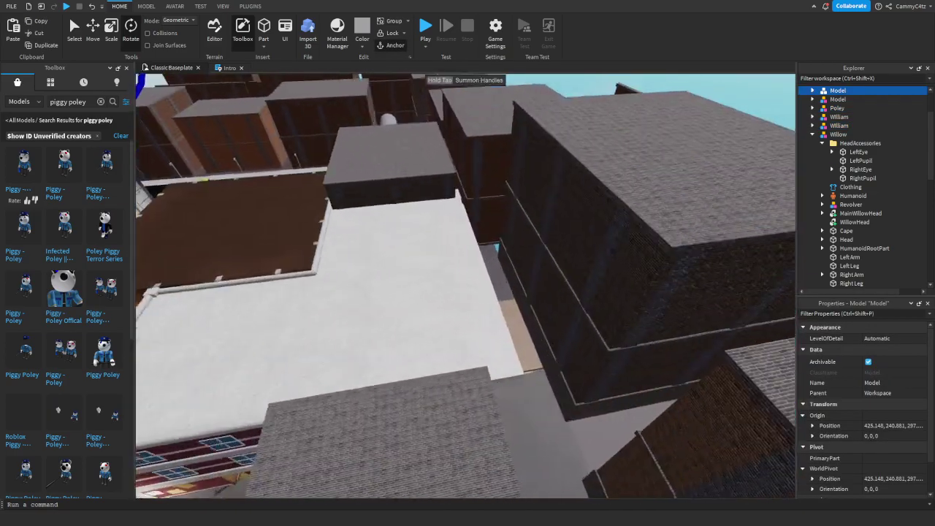
{"action": "key", "text": "w"}
{"action": "right_click_drag", "start_coordinate": [468, 285], "coordinate": [716, 278]}
{"action": "left_click", "coordinate": [547, 340]}
{"action": "key", "text": "a"}
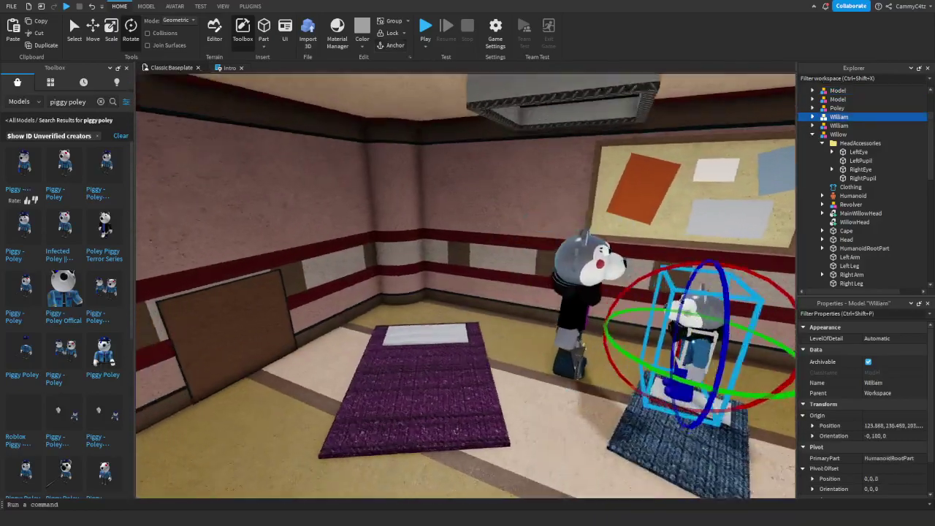
{"action": "key", "text": "w"}
{"action": "left_click", "coordinate": [619, 315], "text": "ctrl"}
{"action": "right_click_drag", "start_coordinate": [620, 314], "coordinate": [570, 359]}
- Set the transparency of AvatarCam and AvatarCam2 in the CutsceneThings folder to 0
{"action": "scroll", "coordinate": [570, 358], "scroll_direction": "down", "scroll_amount": 8}
{"action": "left_click", "coordinate": [702, 204]}
{"action": "left_click", "coordinate": [813, 135]}
{"action": "scroll", "coordinate": [812, 134], "scroll_direction": "up", "scroll_amount": 2}
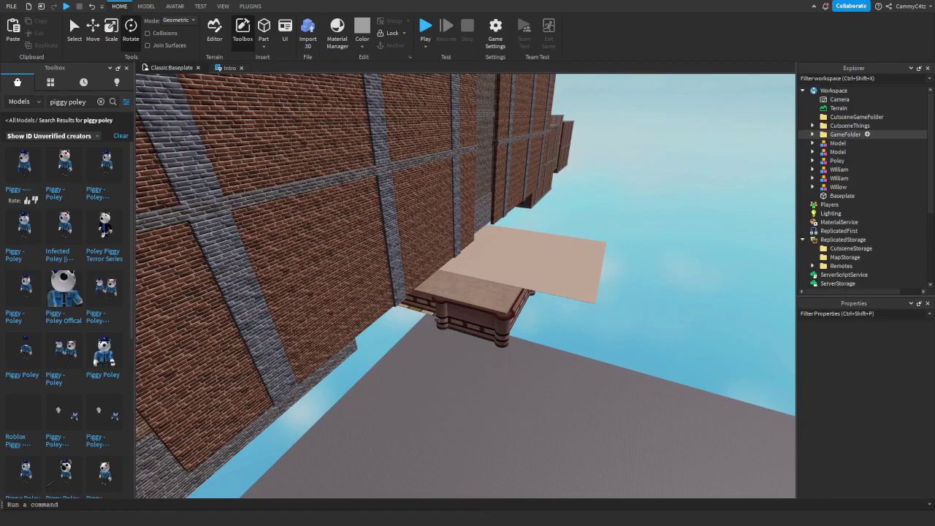
{"action": "left_click", "coordinate": [813, 125]}
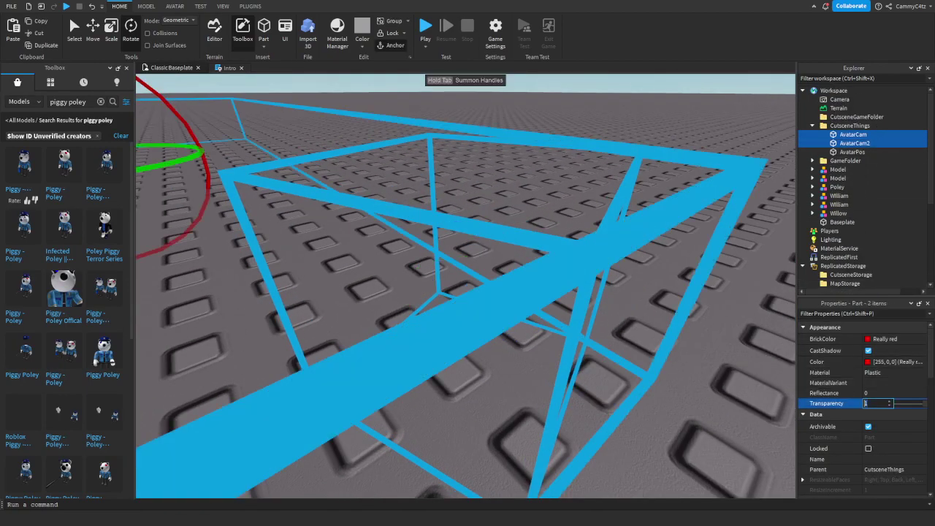
{"action": "left_click", "coordinate": [694, 322]}
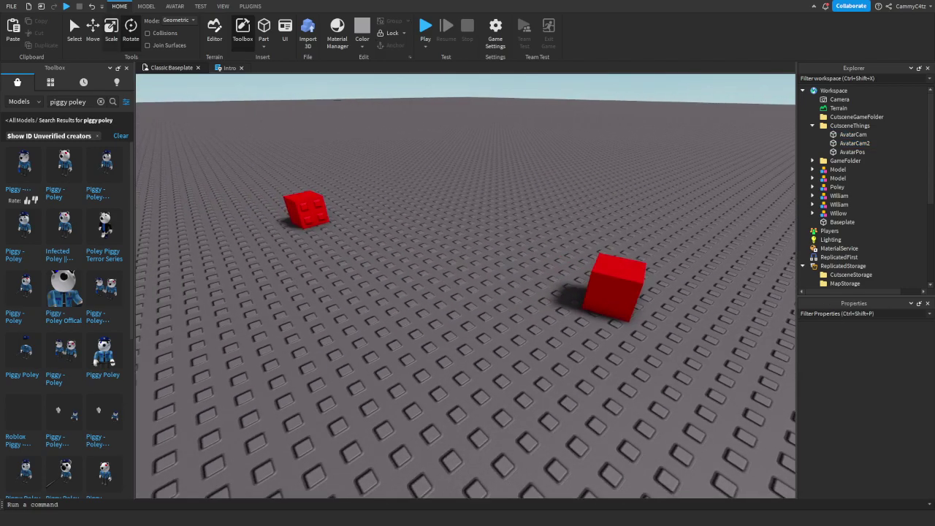
- Close the Toolbox and bring the AvatarCam2 block into the sleeping-mat room, placing it beside the red mat
{"action": "left_click", "coordinate": [127, 68]}
{"action": "right_click_drag", "start_coordinate": [467, 292], "coordinate": [401, 270]}
{"action": "key", "text": "w"}
{"action": "left_click", "coordinate": [402, 270]}
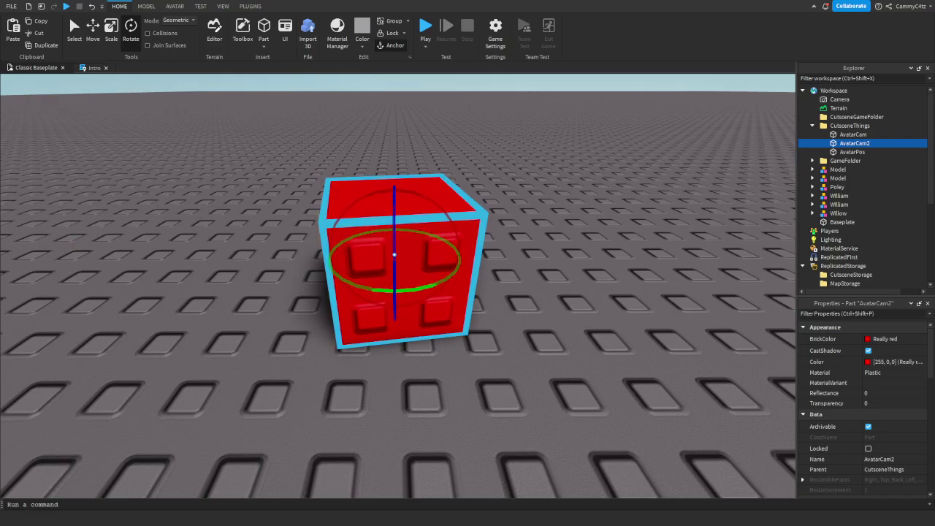
{"action": "right_click_drag", "start_coordinate": [442, 201], "coordinate": [557, 201]}
{"action": "left_click", "coordinate": [514, 300]}
{"action": "key", "text": "s"}
{"action": "key", "text": "w"}
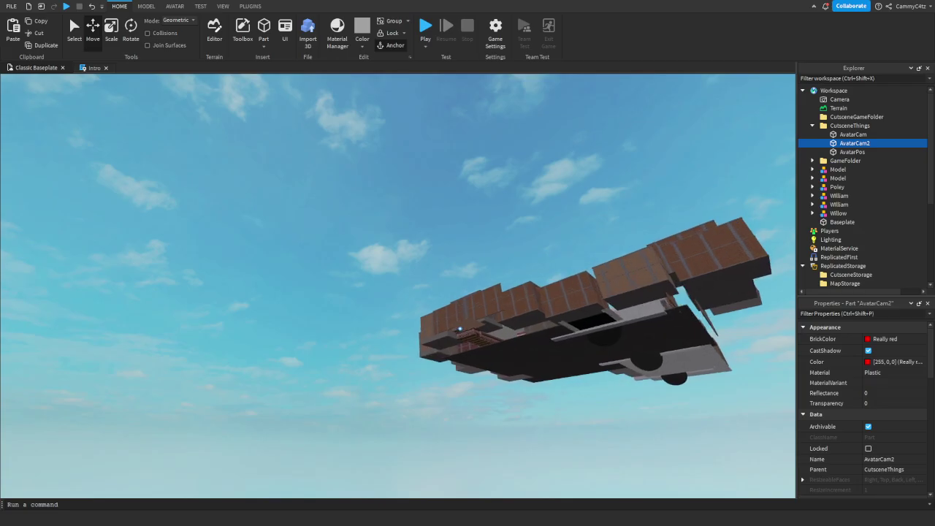
{"action": "right_click_drag", "start_coordinate": [399, 285], "coordinate": [401, 300]}
{"action": "key", "text": "w"}
{"action": "key", "text": "f"}
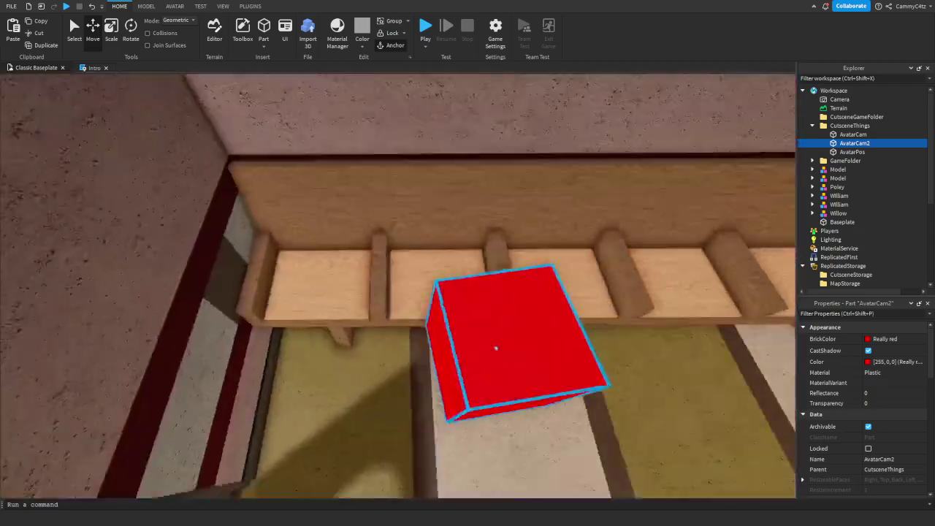
{"action": "left_click_drag", "start_coordinate": [497, 348], "coordinate": [473, 202]}
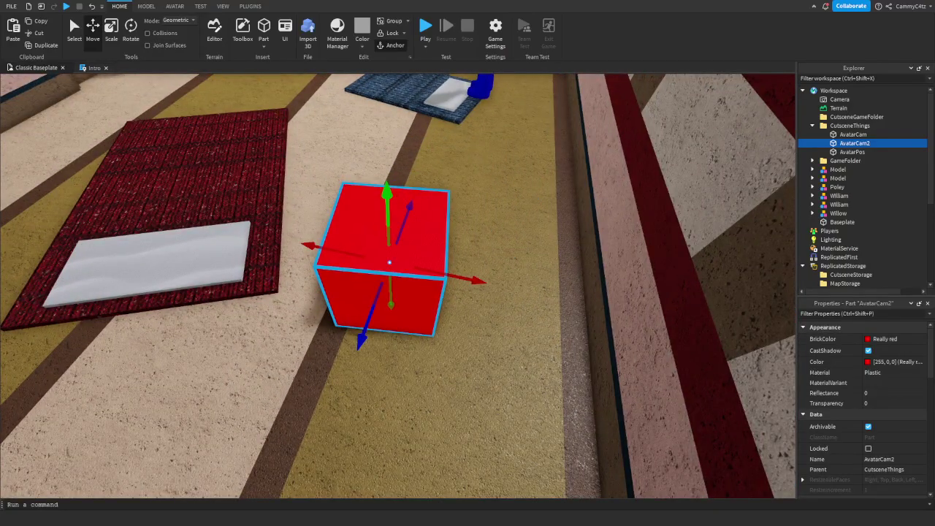
- Raise AvatarCam2 above the mats and rotate it to frame Poley, Willow and William
{"action": "left_click", "coordinate": [131, 30]}
{"action": "key", "text": "w"}
{"action": "mouse_move", "coordinate": [387, 285]}
{"action": "right_mouse_down"}
{"action": "mouse_move", "coordinate": [467, 277]}
{"action": "mouse_move", "coordinate": [438, 212]}
{"action": "mouse_move", "coordinate": [395, 292]}
{"action": "right_mouse_up"}
{"action": "key", "text": "s"}
{"action": "left_click_drag", "start_coordinate": [450, 286], "coordinate": [452, 254]}
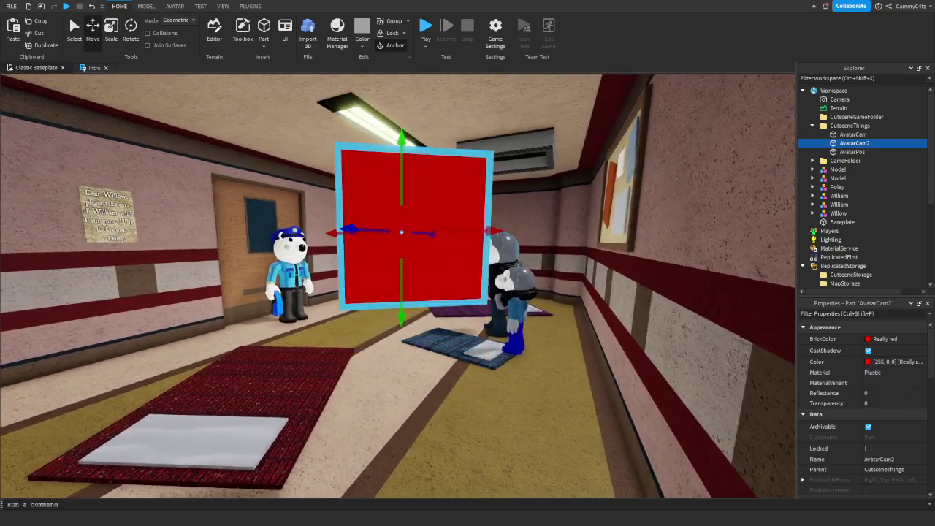
{"action": "left_click", "coordinate": [131, 30]}
{"action": "key", "text": "a"}
{"action": "right_click_drag", "start_coordinate": [351, 234], "coordinate": [461, 234]}
{"action": "left_click_drag", "start_coordinate": [448, 158], "coordinate": [449, 156]}
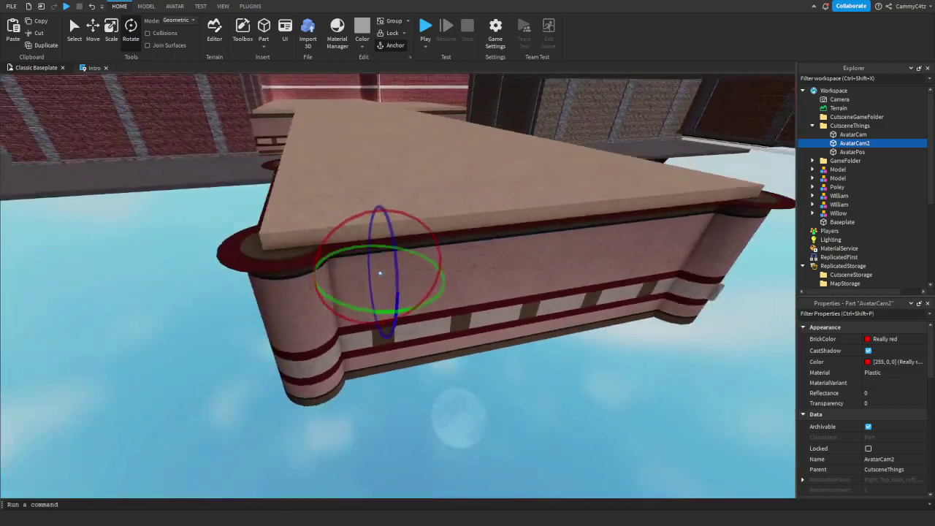
{"action": "left_click", "coordinate": [511, 241]}
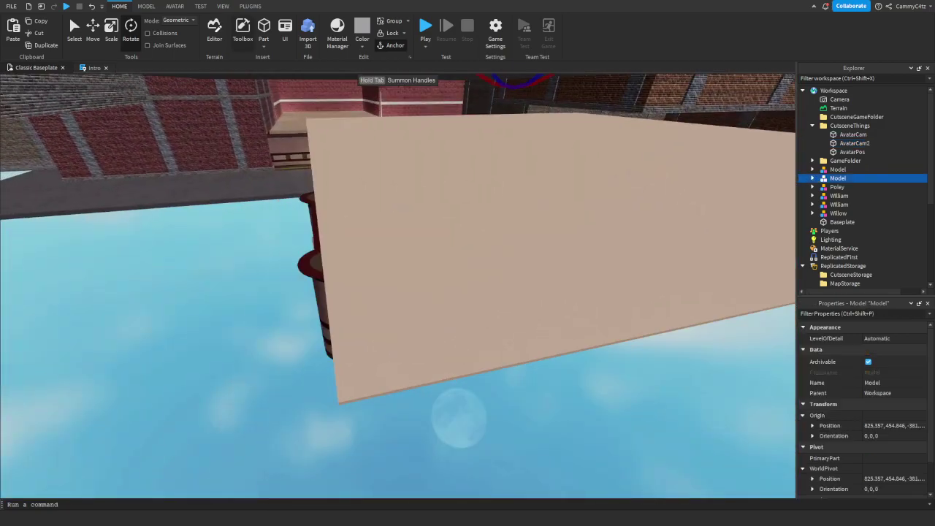
- Playtest the cutscene to check the shot of Poley, Willow and William, and stop the test
{"action": "key", "text": "F5"}
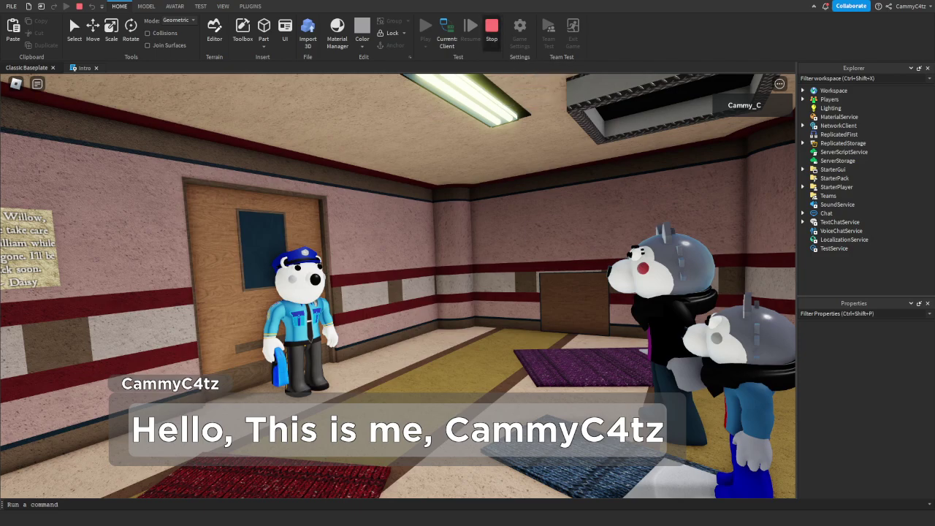
{"action": "left_click", "coordinate": [492, 31]}
- Delete the inserted map and character models from the workspace
{"action": "right_click_drag", "start_coordinate": [398, 285], "coordinate": [331, 365]}
{"action": "key", "text": "s"}
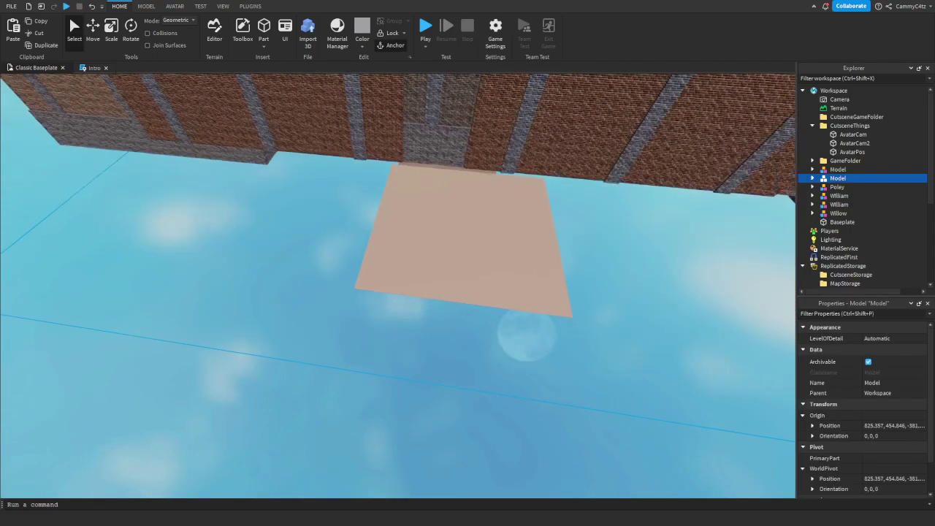
{"action": "left_click", "coordinate": [467, 380]}
{"action": "left_click", "coordinate": [399, 268]}
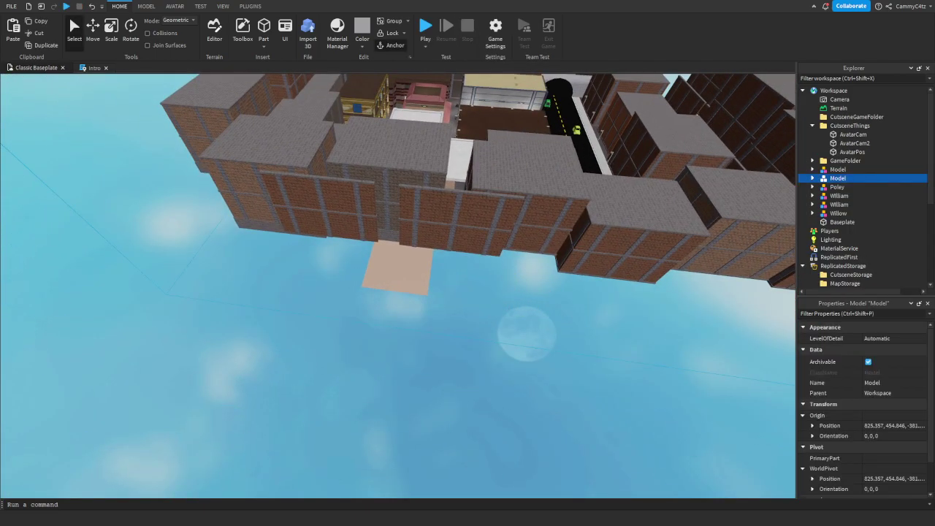
{"action": "key", "text": "Delete"}
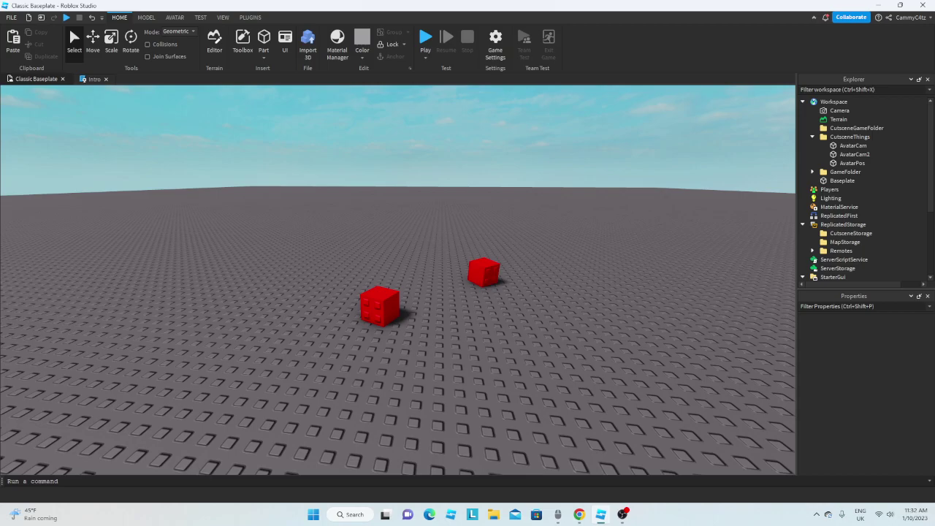
{"action": "key", "text": "F11"}
{"action": "right_click_drag", "start_coordinate": [398, 286], "coordinate": [405, 329]}
{"action": "key", "text": "s"}
{"action": "key", "text": "w"}
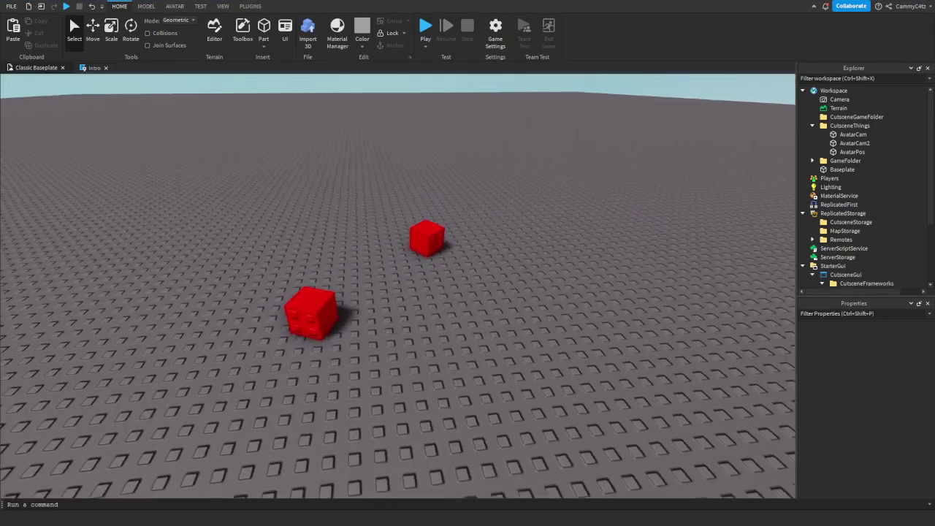
{"action": "right_click_drag", "start_coordinate": [438, 292], "coordinate": [380, 270]}
- Insert a Sound object into the Intro script under CutsceneFrameworks
{"action": "scroll", "coordinate": [857, 233], "scroll_direction": "down", "scroll_amount": 3}
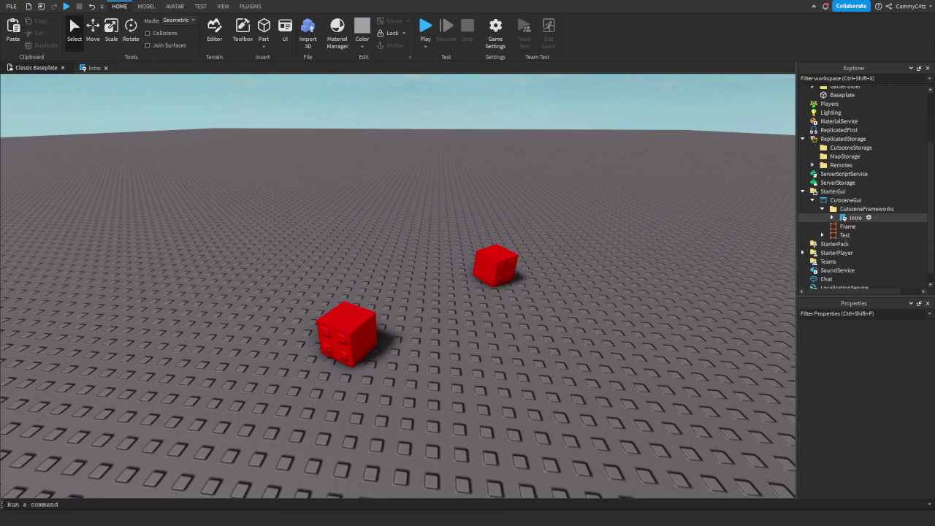
{"action": "left_click", "coordinate": [831, 217]}
{"action": "left_click", "coordinate": [856, 218]}
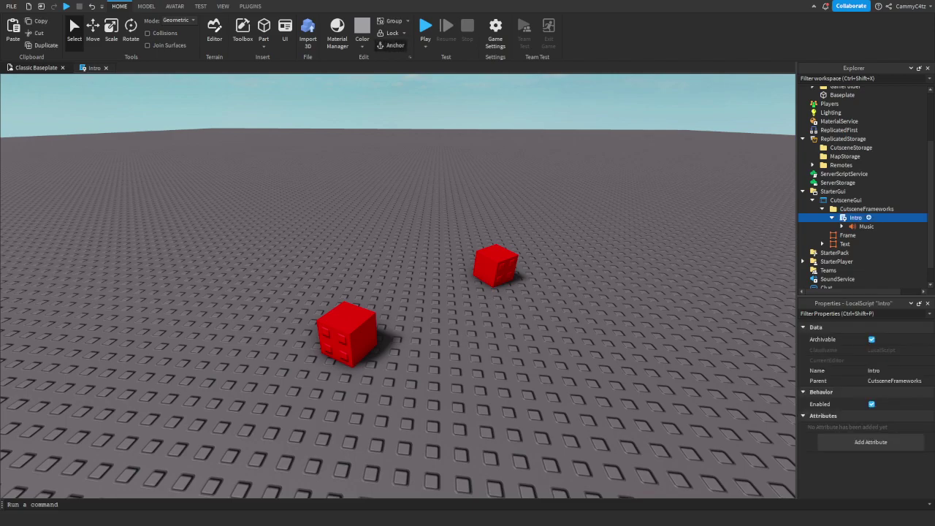
{"action": "left_click", "coordinate": [869, 218]}
{"action": "type", "text": "sou"}
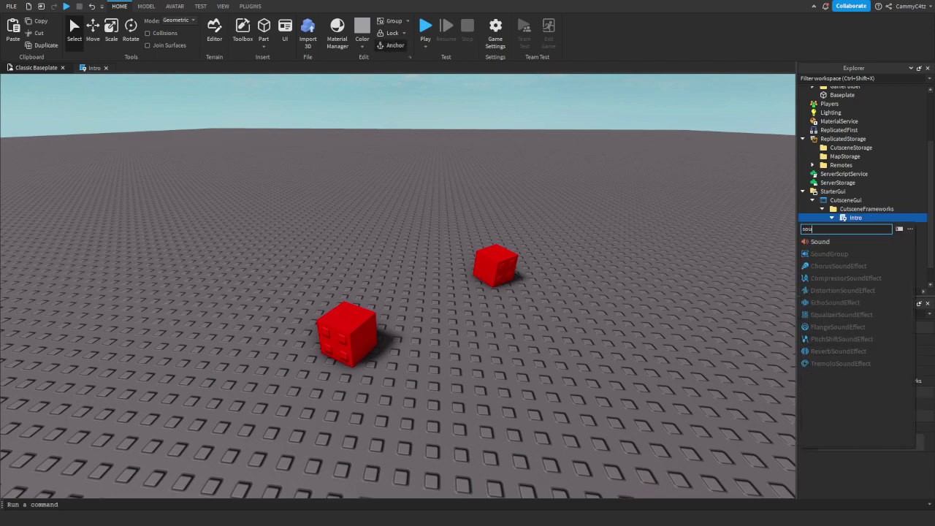
{"action": "left_click", "coordinate": [820, 241]}
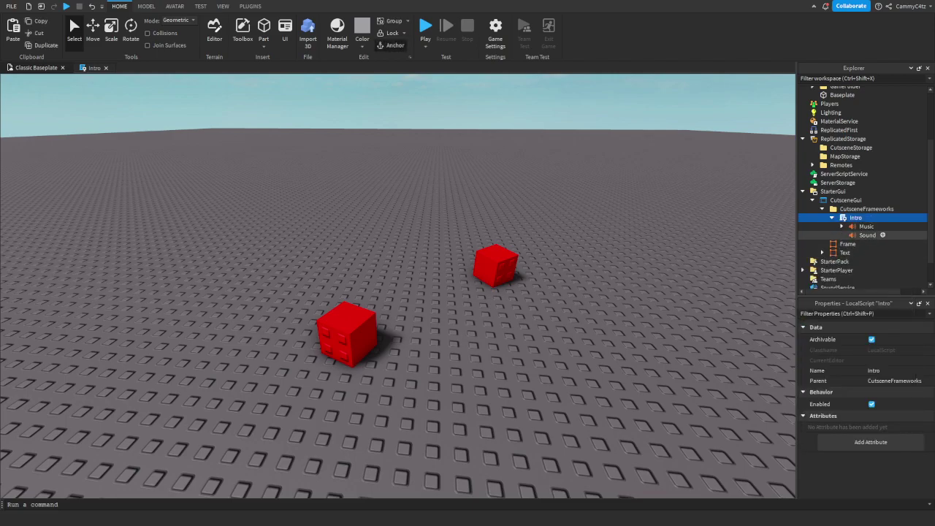
- Rename the new Sound object as Music2
{"action": "right_click", "coordinate": [867, 235]}
{"action": "left_click", "coordinate": [820, 69]}
{"action": "type", "text": "Music2"}
{"action": "key", "text": "Return"}
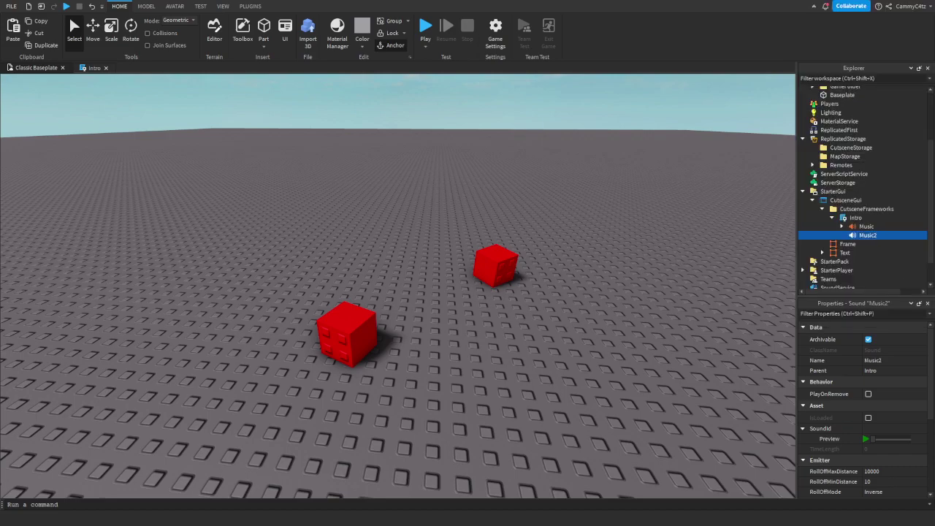
- Reopen the Toolbox, clear its previous search and switch the asset type to Audio
{"action": "left_click", "coordinate": [243, 30]}
{"action": "left_click", "coordinate": [81, 102]}
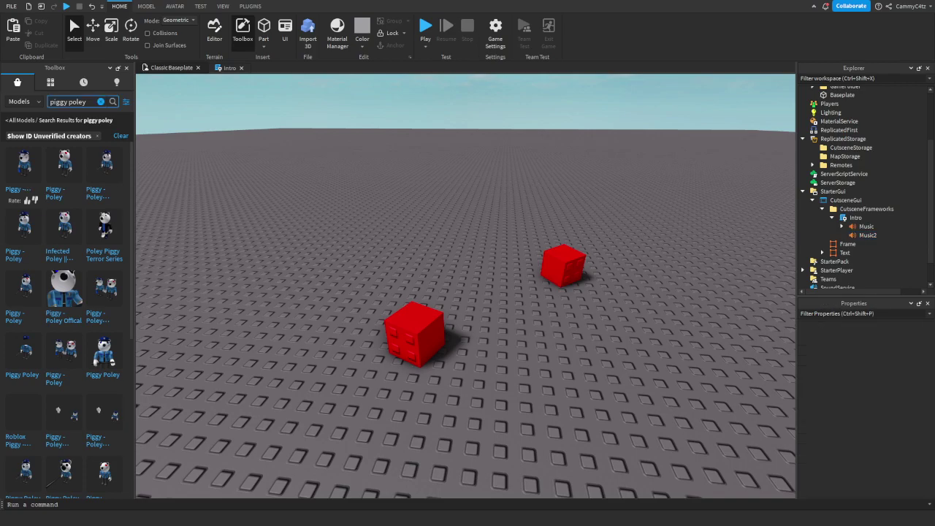
{"action": "left_click", "coordinate": [104, 101]}
{"action": "left_click", "coordinate": [24, 102]}
{"action": "left_click", "coordinate": [21, 138]}
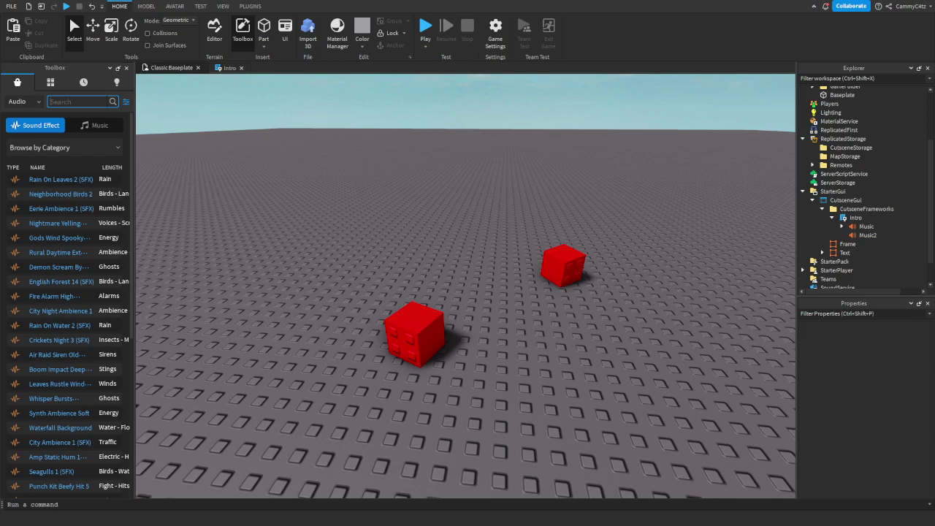
- Search the audio library for "assault complex"
{"action": "type", "text": "see you a"}
{"action": "key", "text": "BackSpace"}
{"action": "key", "text": "BackSpace"}
{"action": "key", "text": "BackSpace"}
{"action": "key", "text": "BackSpace"}
{"action": "key", "text": "BackSpace"}
{"action": "key", "text": "BackSpace"}
{"action": "key", "text": "BackSpace"}
{"action": "key", "text": "BackSpace"}
{"action": "key", "text": "BackSpace"}
{"action": "type", "text": "assauly"}
{"action": "key", "text": "BackSpace"}
{"action": "type", "text": "t complex"}
{"action": "key", "text": "Return"}
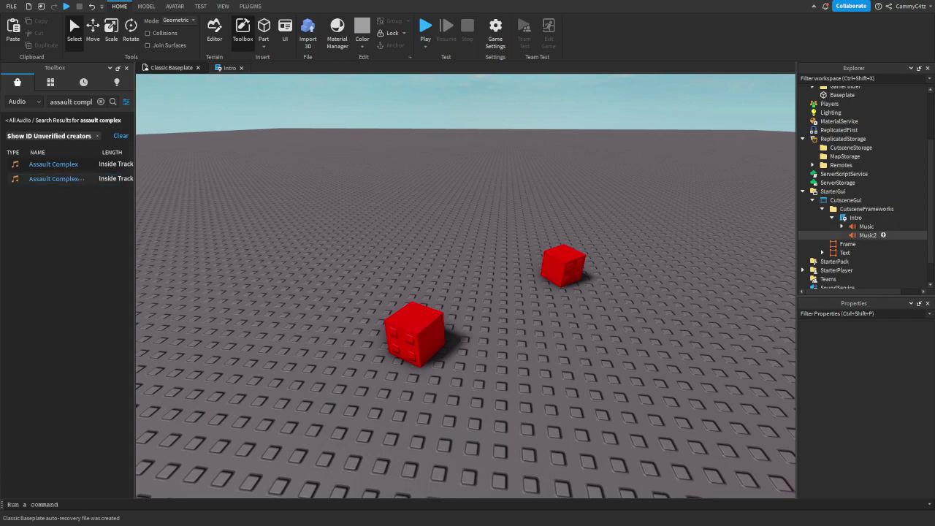
- Paste the copied Assault Complex audio asset ID as the SoundId of Music2
{"action": "left_click", "coordinate": [868, 235]}
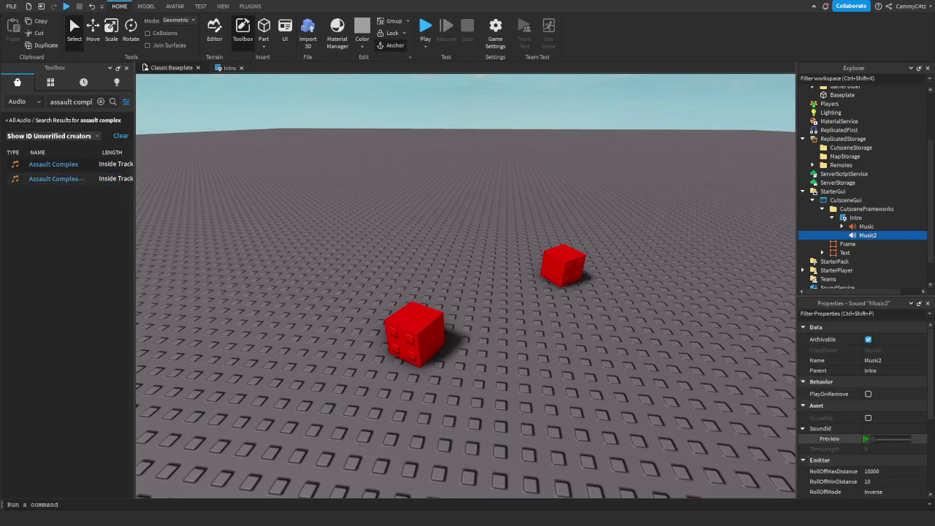
{"action": "left_click", "coordinate": [888, 429]}
{"action": "key", "text": "ctrl+v"}
{"action": "key", "text": "Return"}
{"action": "left_click", "coordinate": [658, 292]}
- In the Intro script, add the line CutsceneFrameworks.Music2:Play() after wait(3), directly above the tweenCamera call for AvatarCam2
{"action": "left_click", "coordinate": [230, 68]}
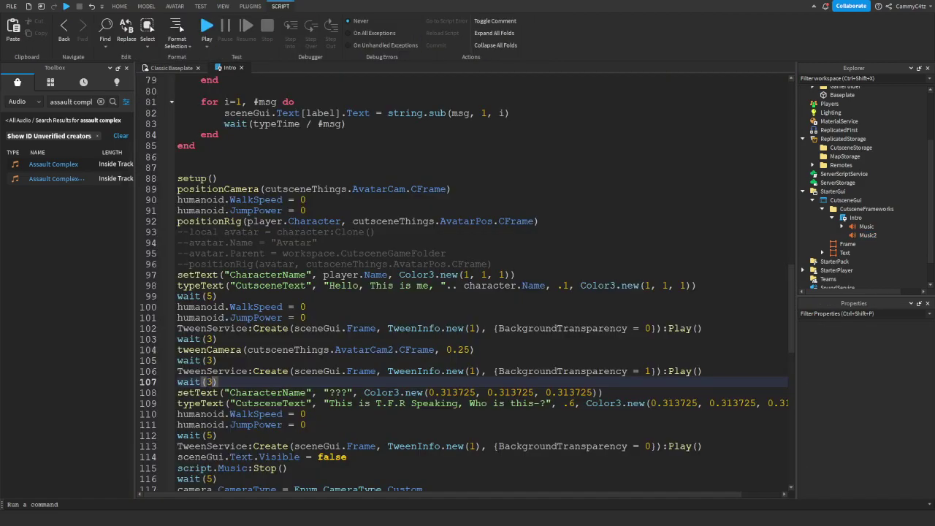
{"action": "scroll", "coordinate": [467, 283], "scroll_direction": "down", "scroll_amount": 2}
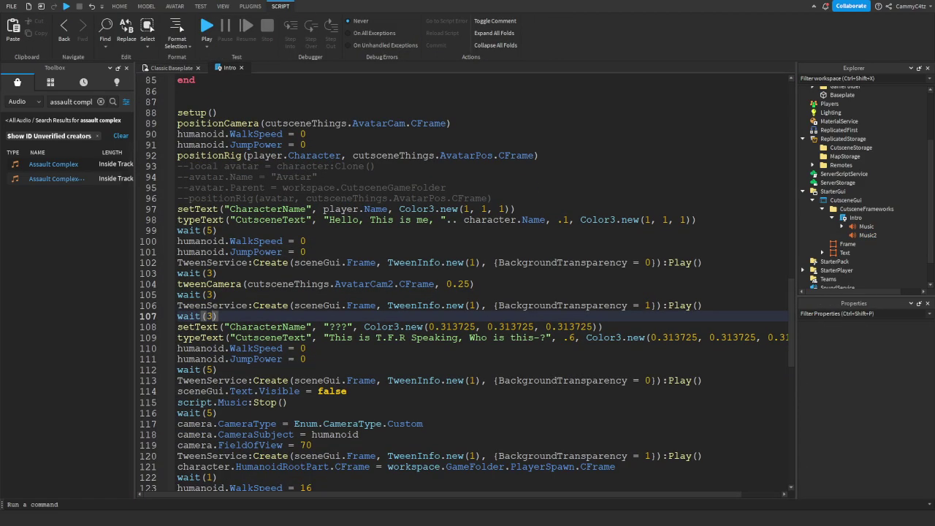
{"action": "scroll", "coordinate": [467, 283], "scroll_direction": "down", "scroll_amount": 2}
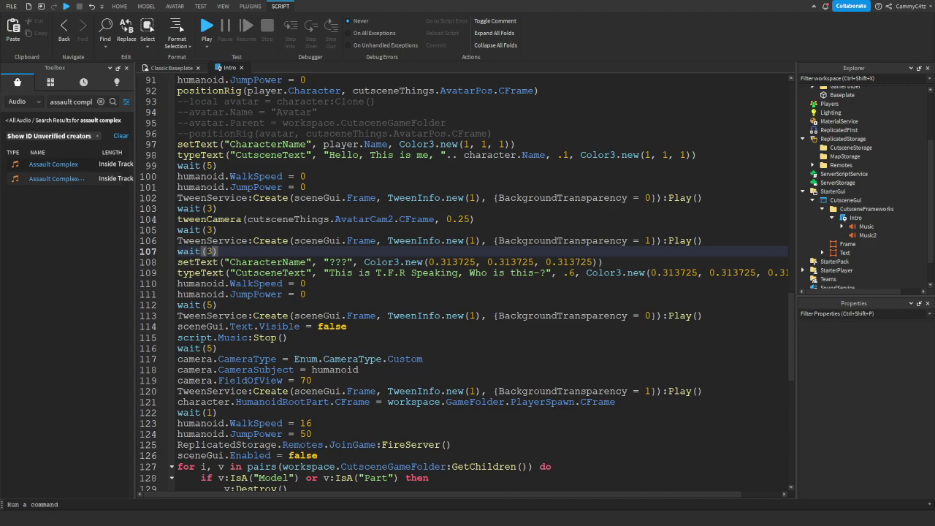
{"action": "left_click", "coordinate": [704, 198]}
{"action": "left_click", "coordinate": [217, 209]}
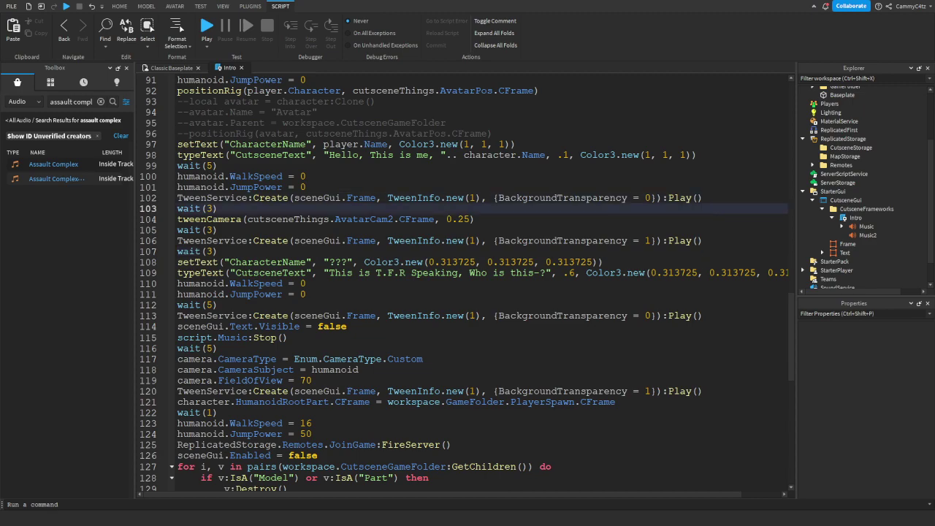
{"action": "key", "text": "Return"}
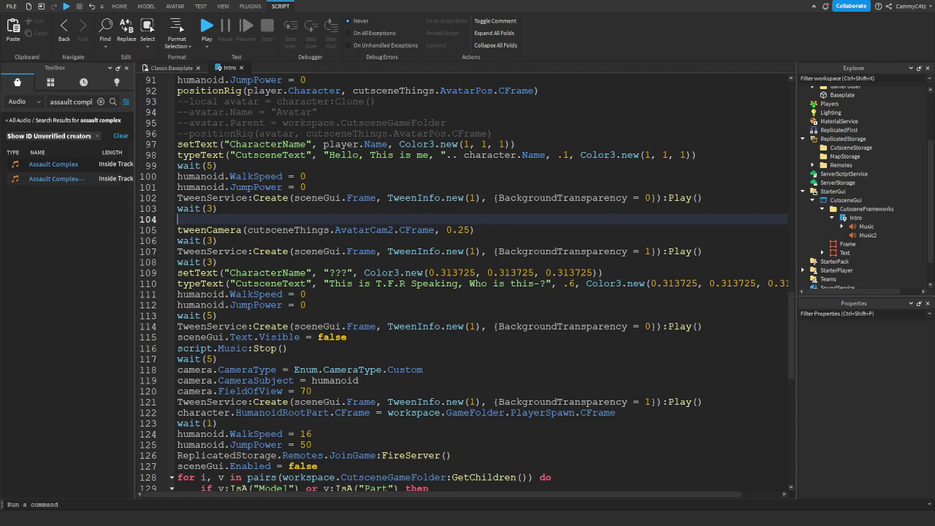
{"action": "type", "text": "Musi"}
{"action": "key", "text": "BackSpace"}
{"action": "key", "text": "BackSpace"}
{"action": "key", "text": "BackSpace"}
{"action": "key", "text": "BackSpace"}
{"action": "type", "text": "Cuts"}
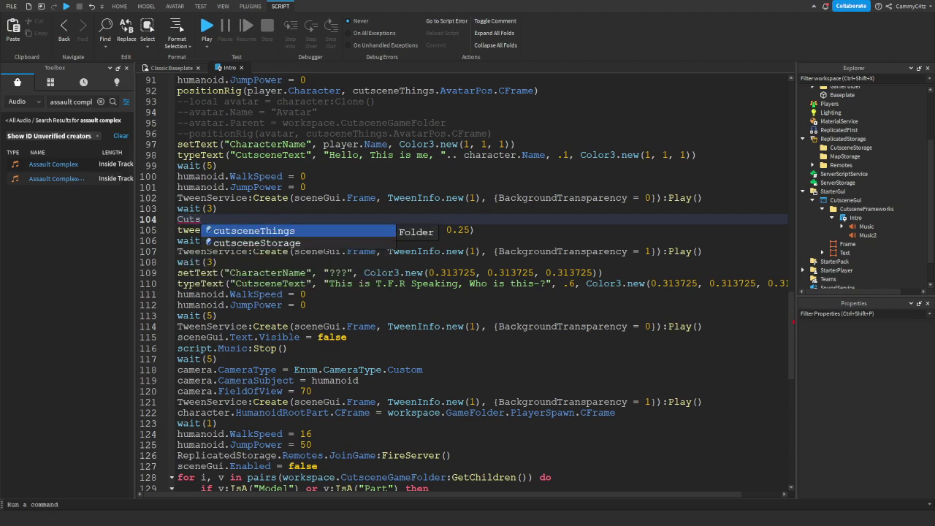
{"action": "type", "text": "ceneFra"}
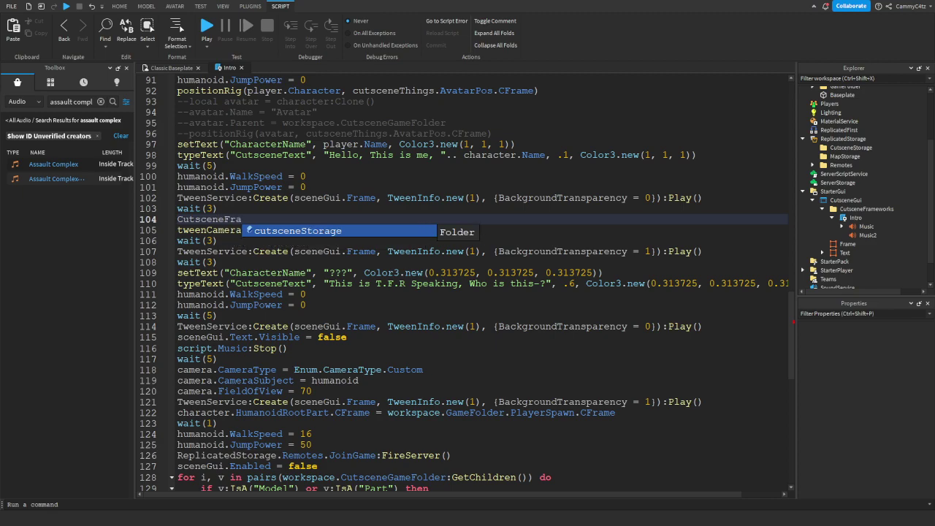
{"action": "type", "text": "meworks"}
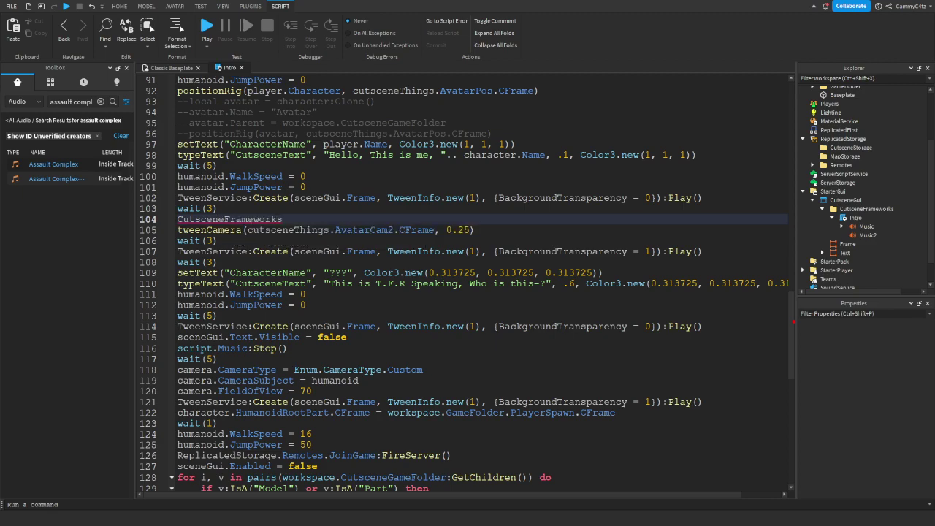
{"action": "type", "text": ".Music2:Play("}
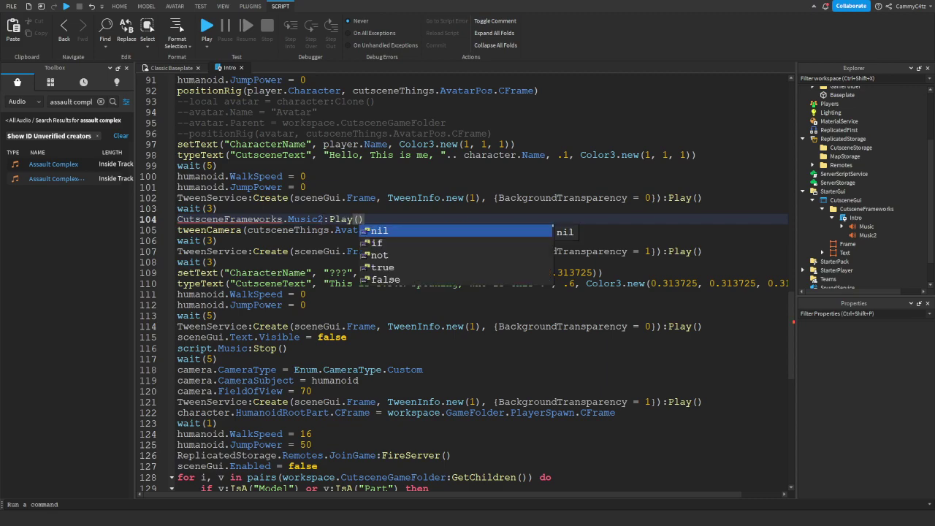
- Insert an empty line between wait(3) and the Music2 play line
{"action": "left_click", "coordinate": [217, 209]}
{"action": "key", "text": "Return"}
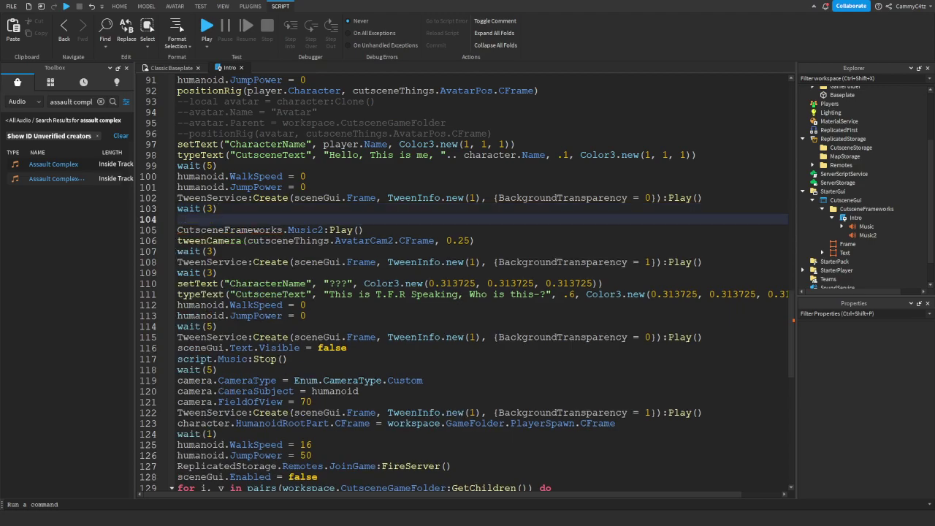
{"action": "type", "text": "Musi"}
{"action": "key", "text": "BackSpace"}
{"action": "key", "text": "BackSpace"}
{"action": "key", "text": "BackSpace"}
{"action": "key", "text": "BackSpace"}
- Replace CutsceneFrameworks with script in the Music2 play line, making it script.Music2:Play()
{"action": "scroll", "coordinate": [467, 283], "scroll_direction": "down", "scroll_amount": 10}
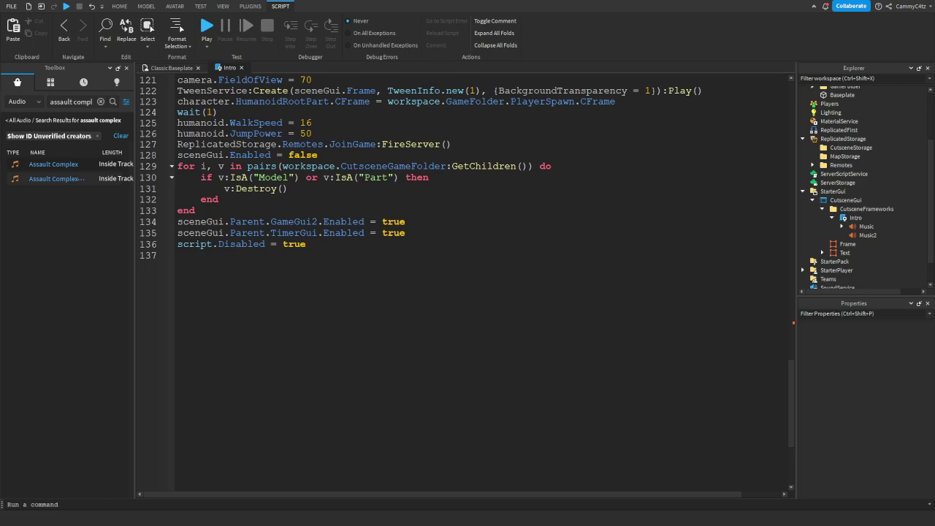
{"action": "scroll", "coordinate": [467, 284], "scroll_direction": "up", "scroll_amount": 3}
{"action": "scroll", "coordinate": [467, 283], "scroll_direction": "up", "scroll_amount": 9}
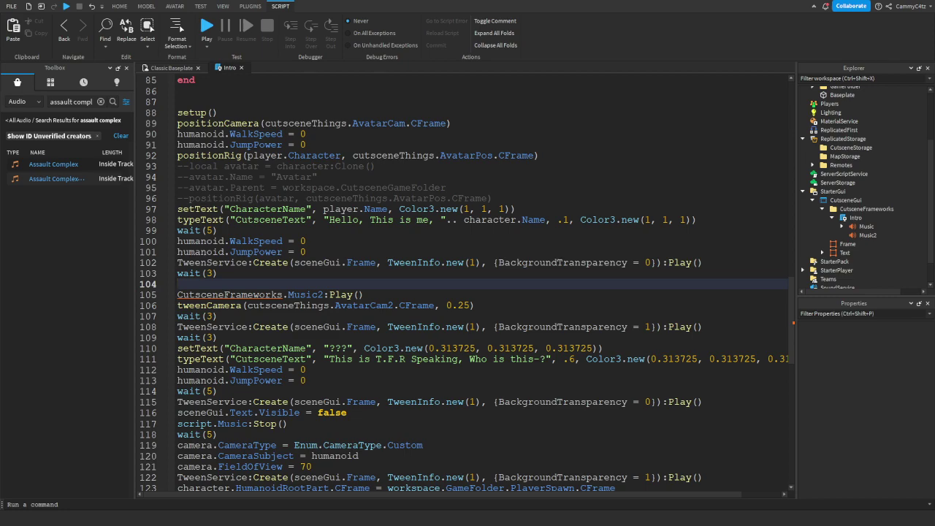
{"action": "left_click_drag", "start_coordinate": [283, 296], "coordinate": [184, 295]}
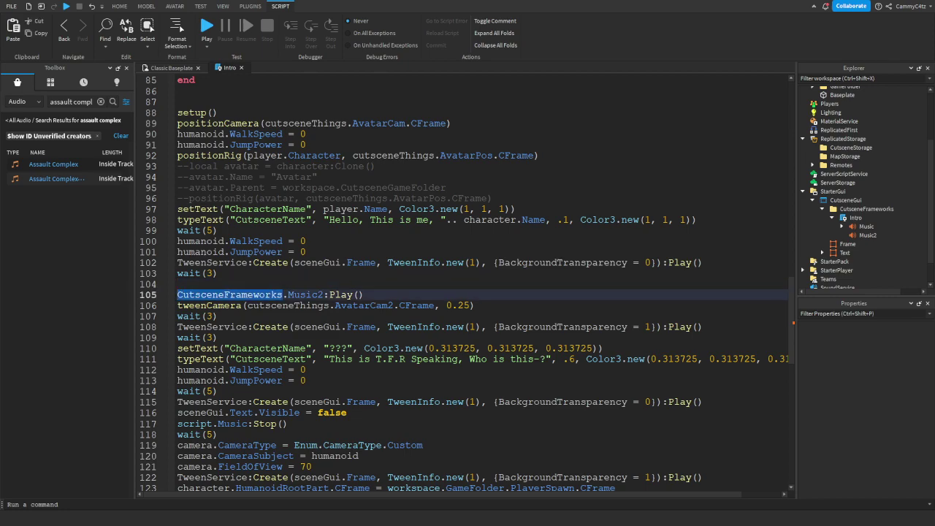
{"action": "type", "text": "script"}
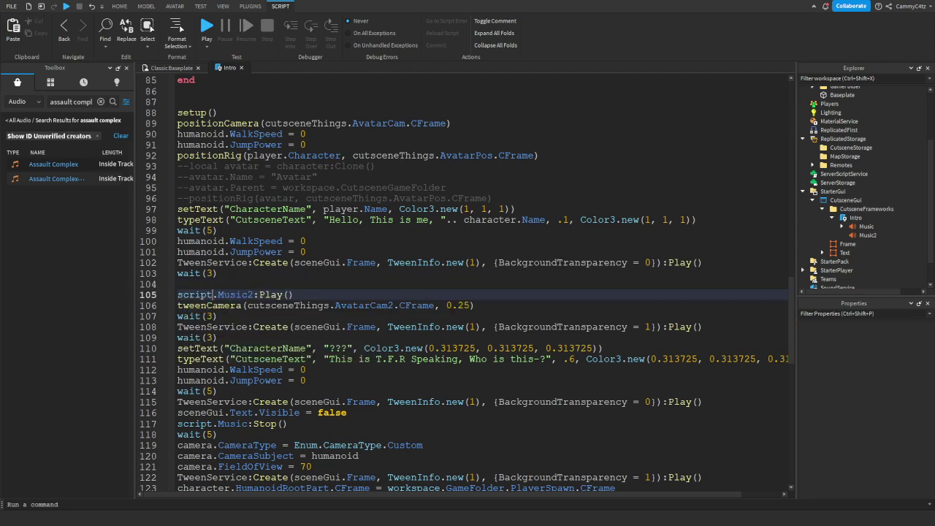
- Add script.Music:Stop() on the empty line above the Music2 play call
{"action": "left_click", "coordinate": [180, 285]}
{"action": "type", "text": "sc"}
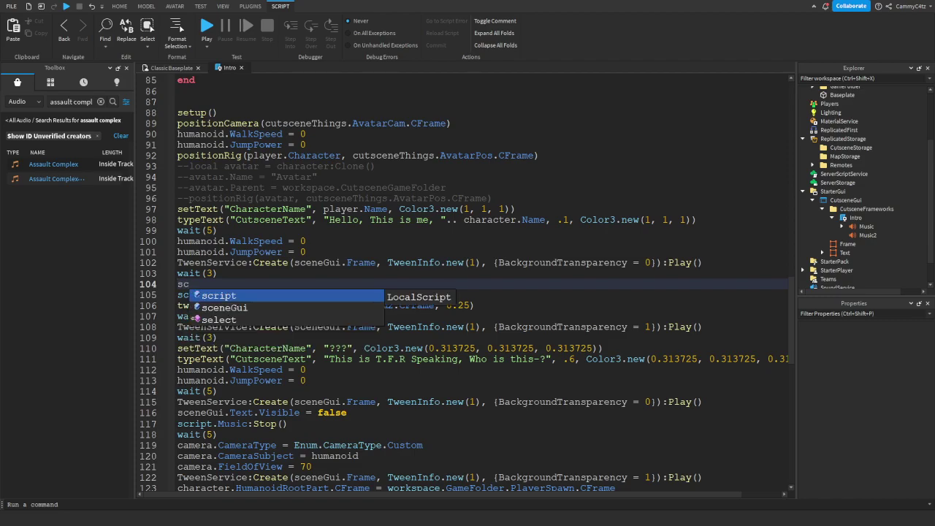
{"action": "type", "text": "ript.Music:Stop("}
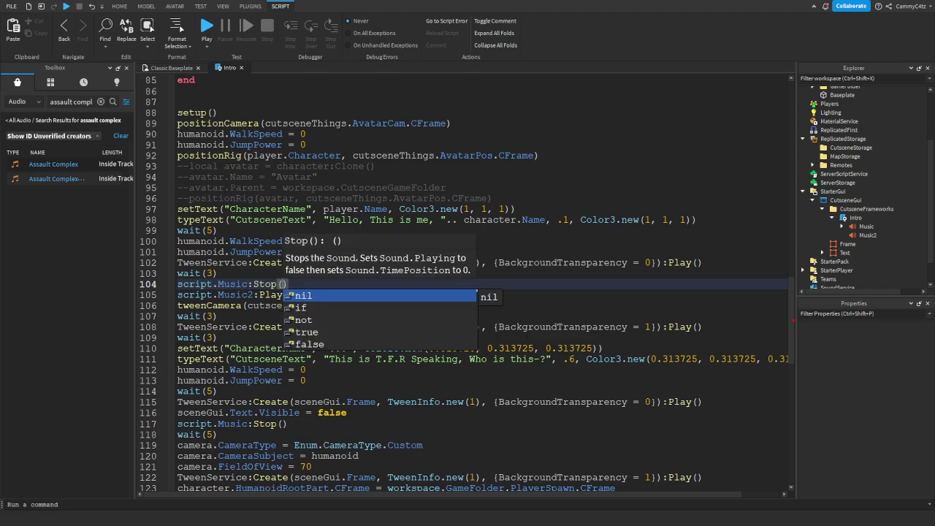
- Return to the baseplate view and check the playback properties of the Music2 sound
{"action": "left_click", "coordinate": [171, 68]}
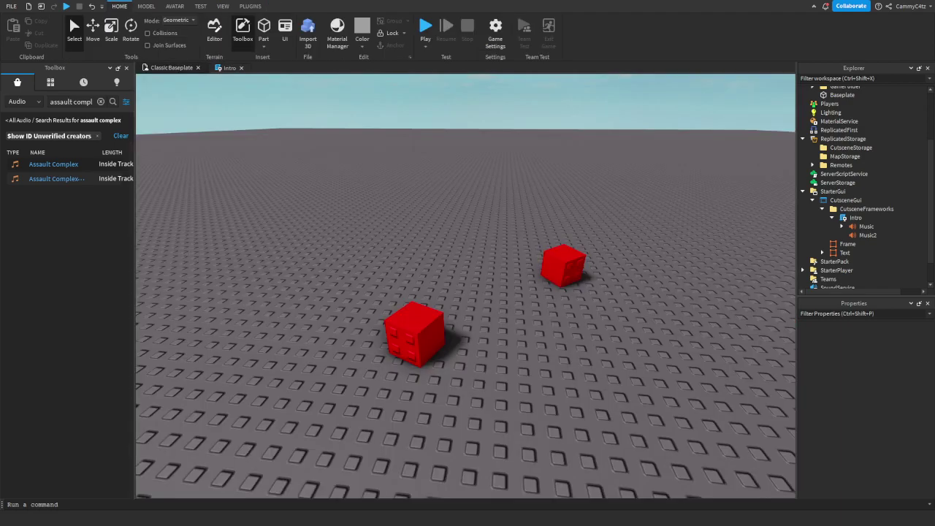
{"action": "left_click", "coordinate": [868, 235]}
{"action": "scroll", "coordinate": [866, 410], "scroll_direction": "down", "scroll_amount": 5}
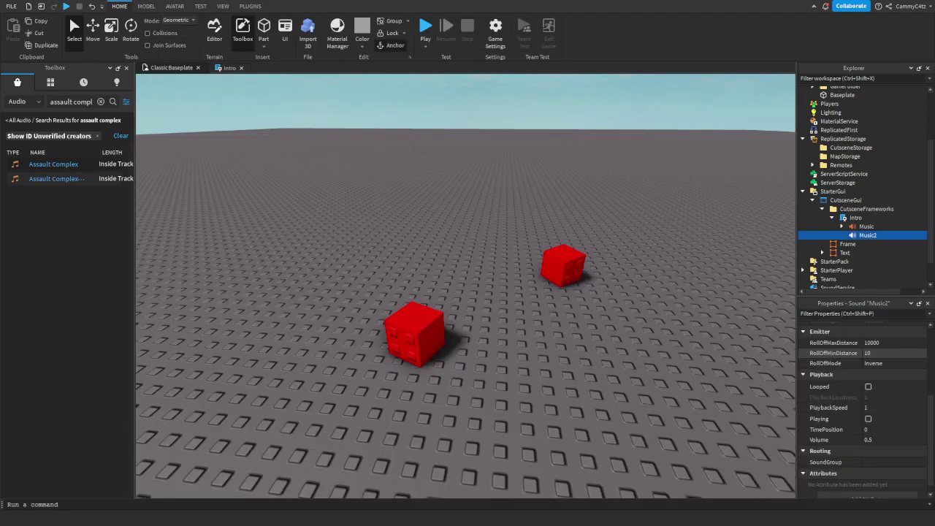
{"action": "scroll", "coordinate": [866, 353], "scroll_direction": "down", "scroll_amount": 1}
{"action": "scroll", "coordinate": [866, 353], "scroll_direction": "up", "scroll_amount": 2}
{"action": "left_click", "coordinate": [687, 307]}
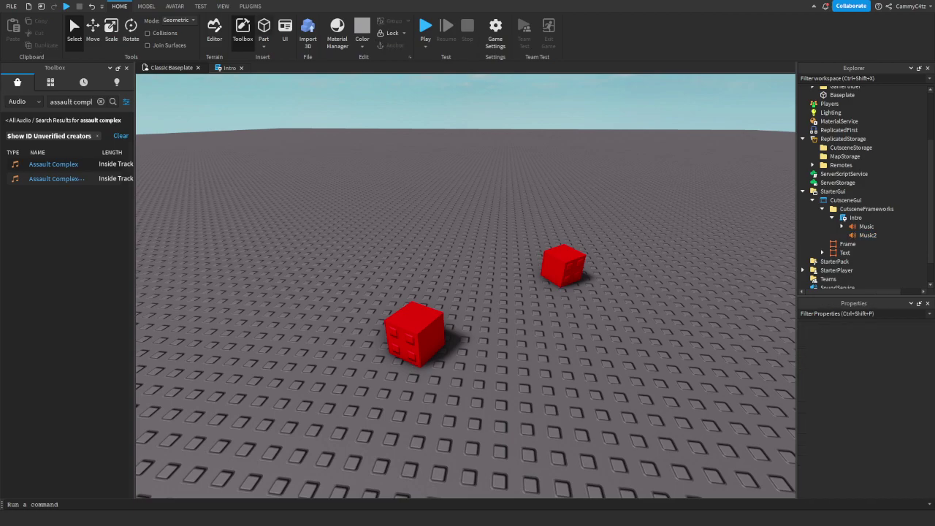
- Playtest the cutscene to check the music switch, opening and closing the in-game menu during the run
{"action": "key", "text": "F5"}
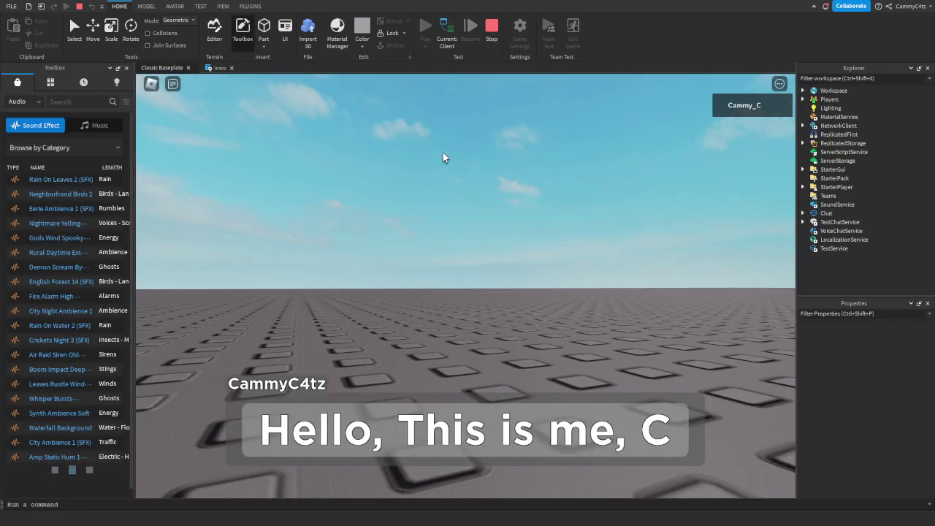
{"action": "key", "text": "Escape"}
{"action": "left_click", "coordinate": [415, 135]}
{"action": "left_click", "coordinate": [464, 286]}
{"action": "key", "text": "Escape"}
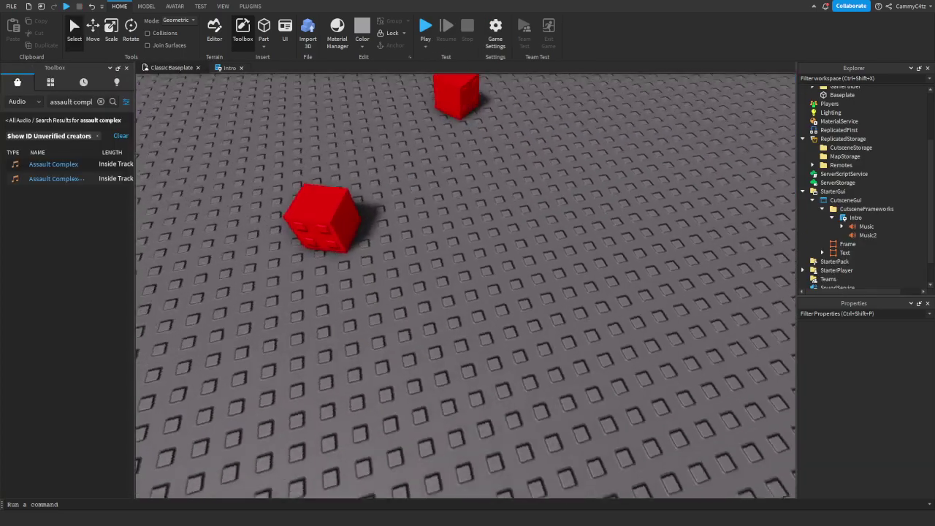
{"action": "key", "text": "w"}
{"action": "right_click_drag", "start_coordinate": [466, 286], "coordinate": [446, 194]}
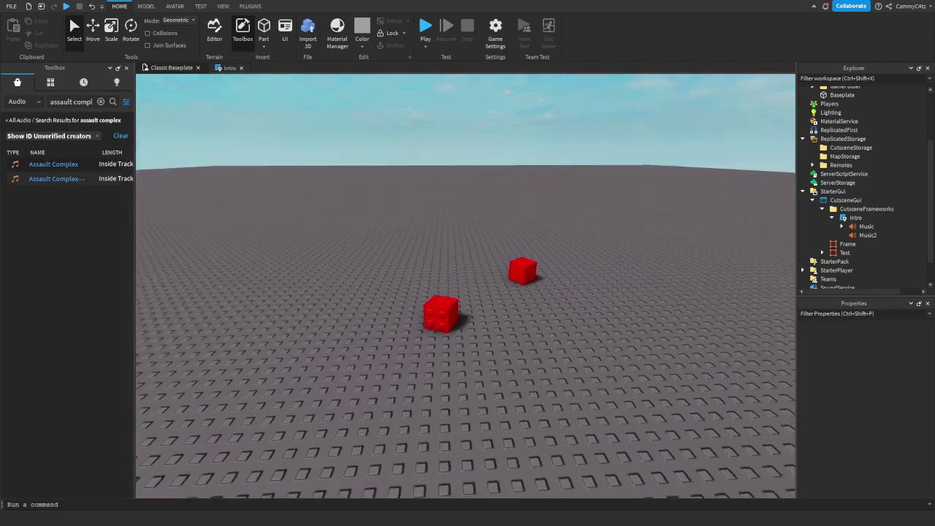